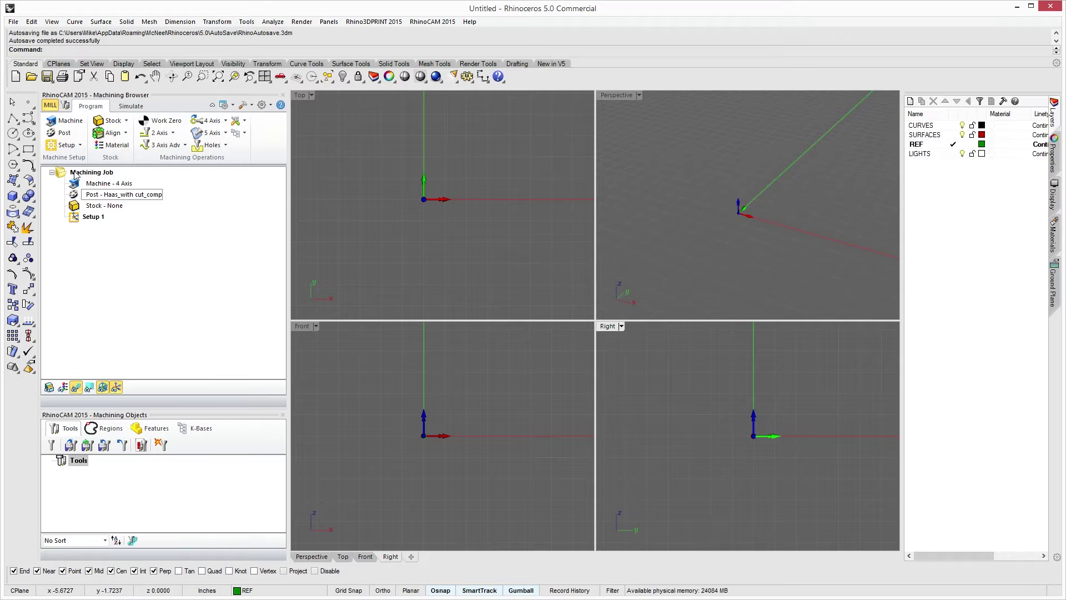
Open the post-processor options of the machining job
click(125, 185)
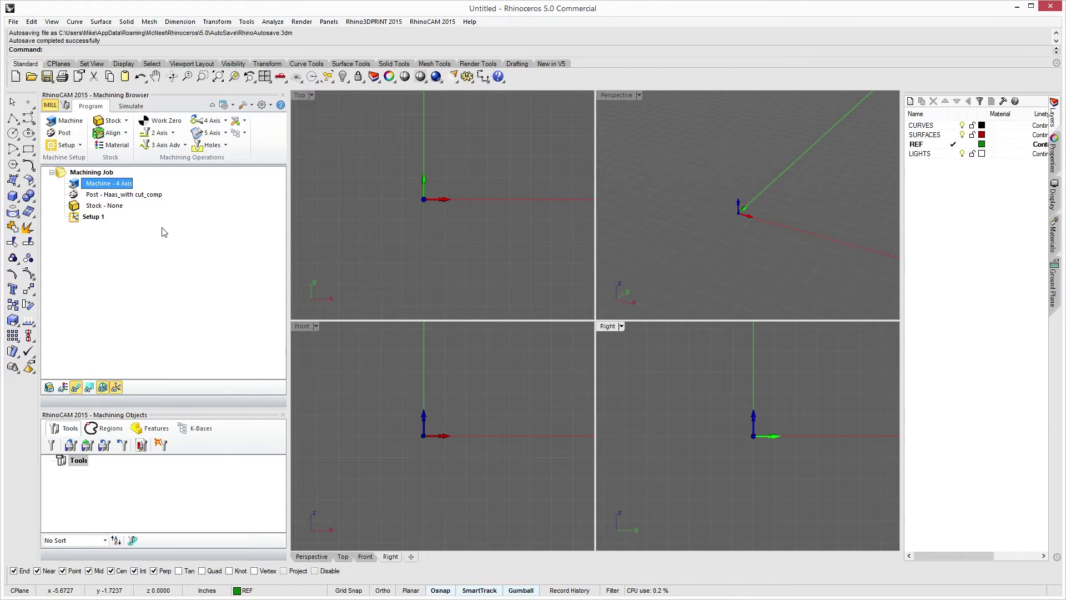
click(128, 195)
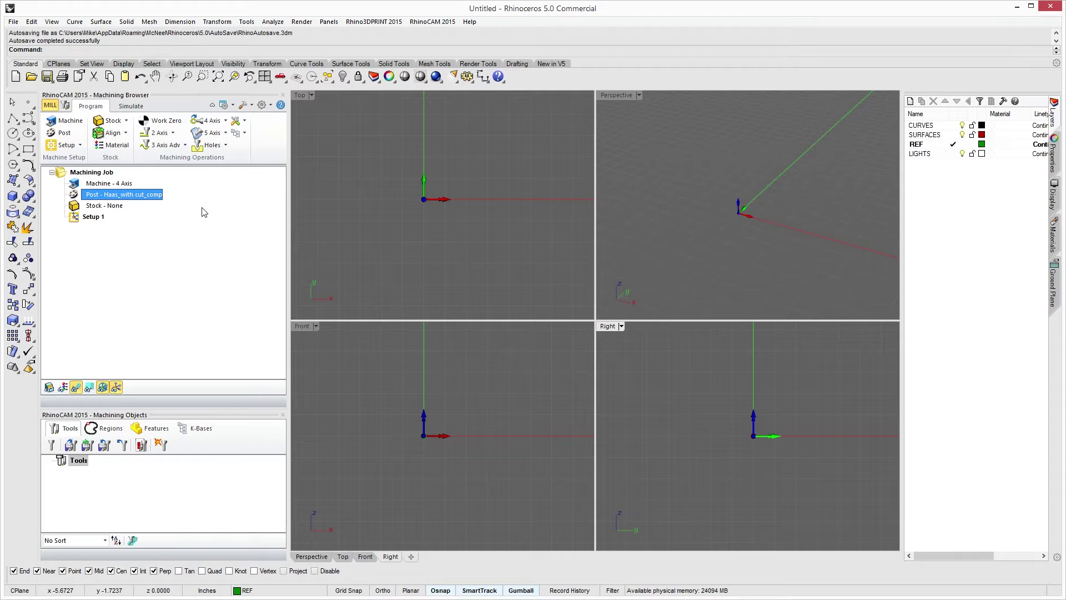
double_click(107, 196)
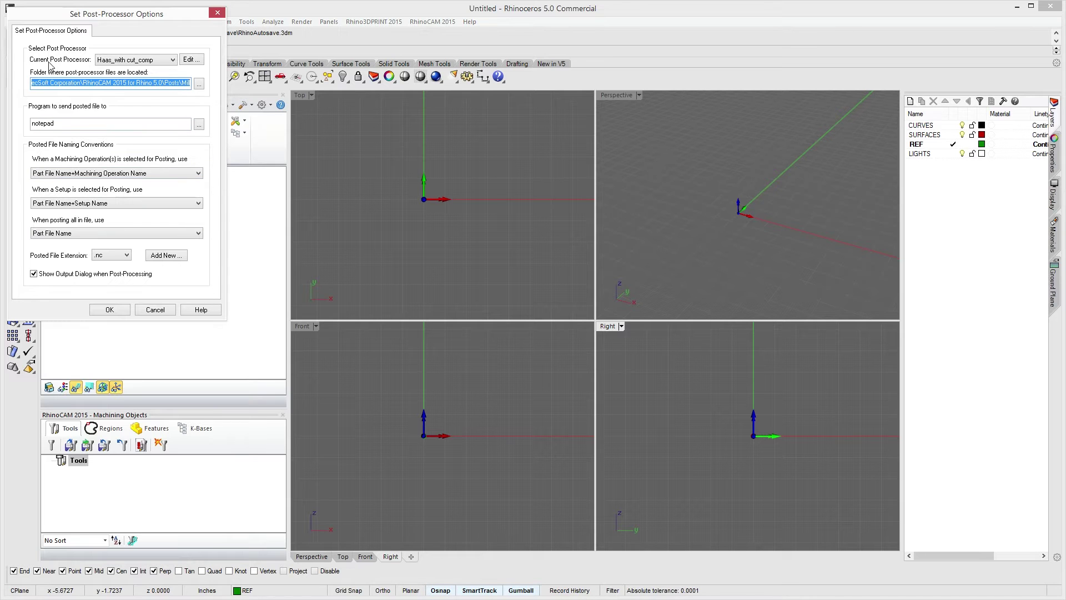
Look through the list of available post processors without changing the current selection
click(112, 61)
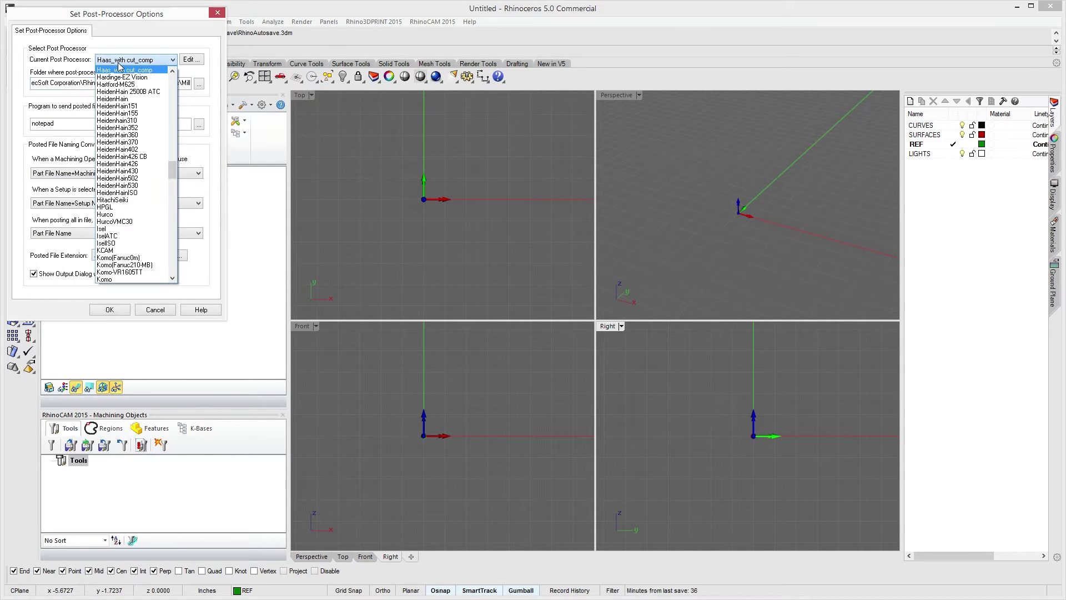
drag(171, 171, 178, 81)
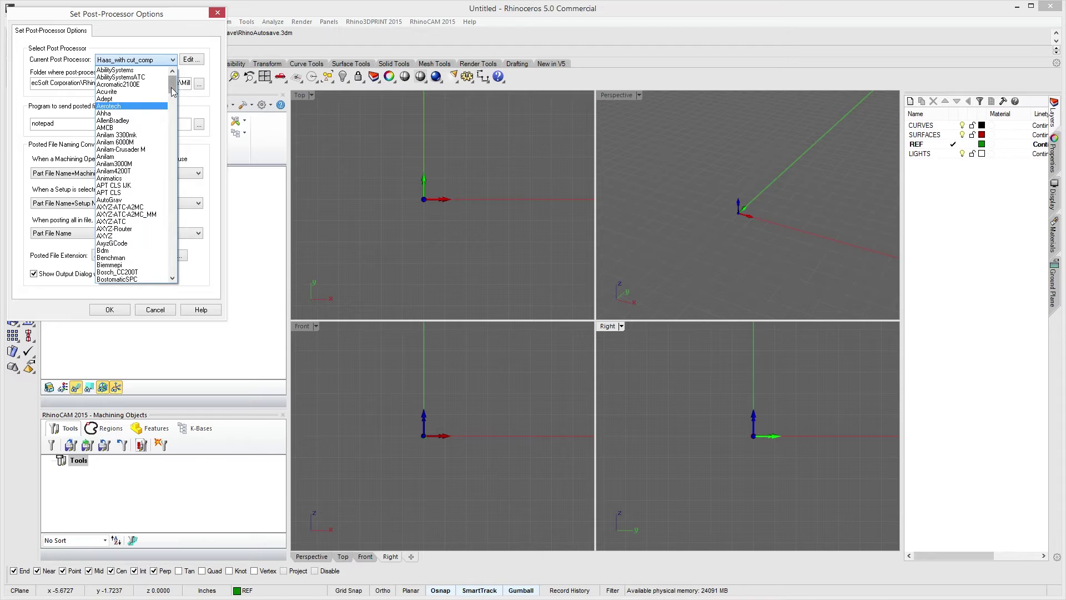
drag(172, 84, 192, 221)
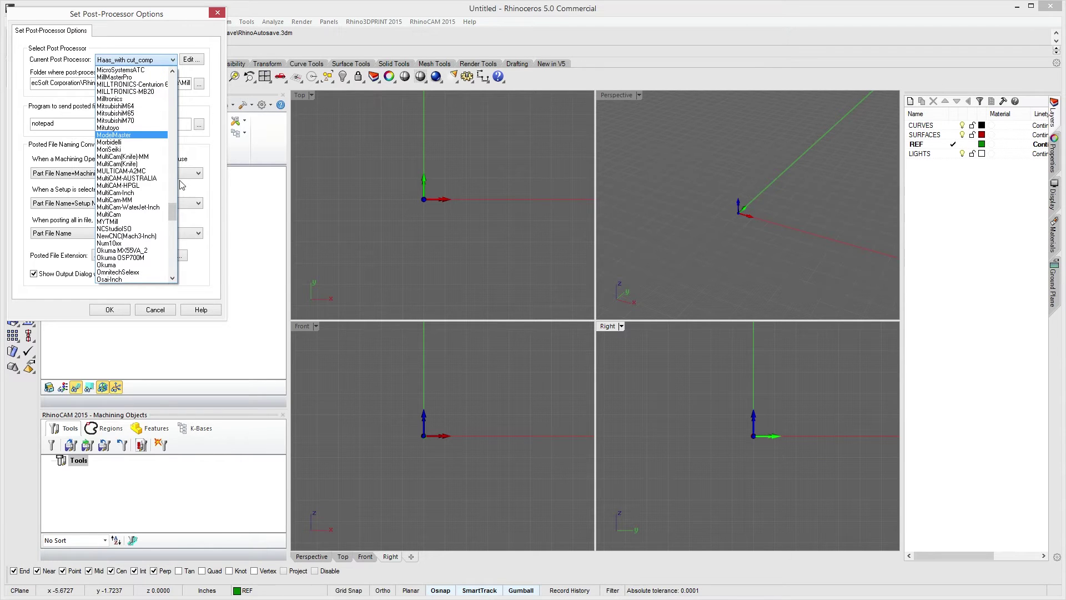
drag(174, 215, 151, 82)
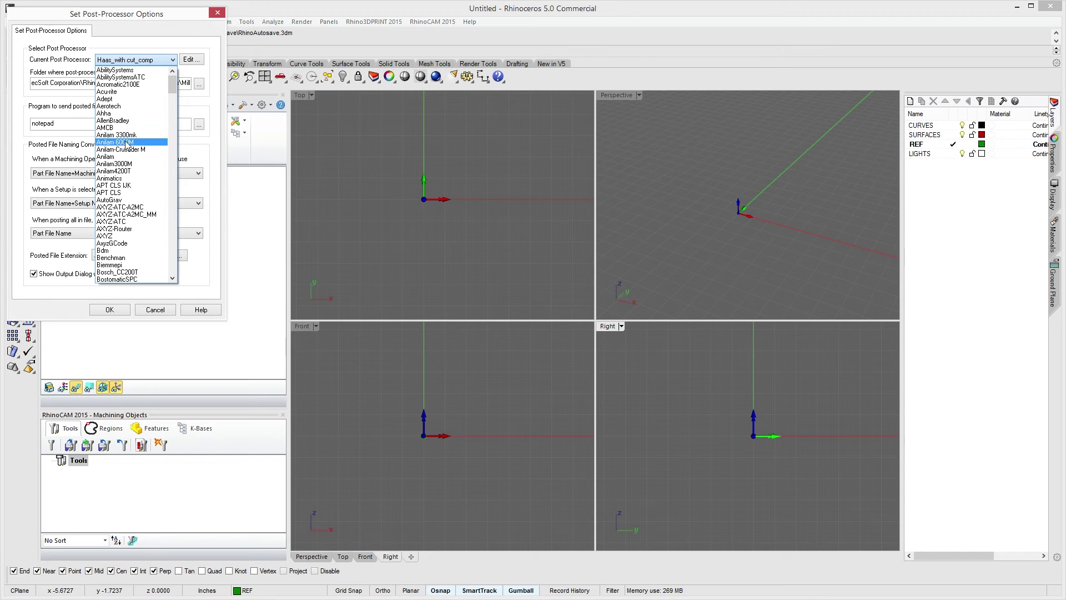
click(162, 41)
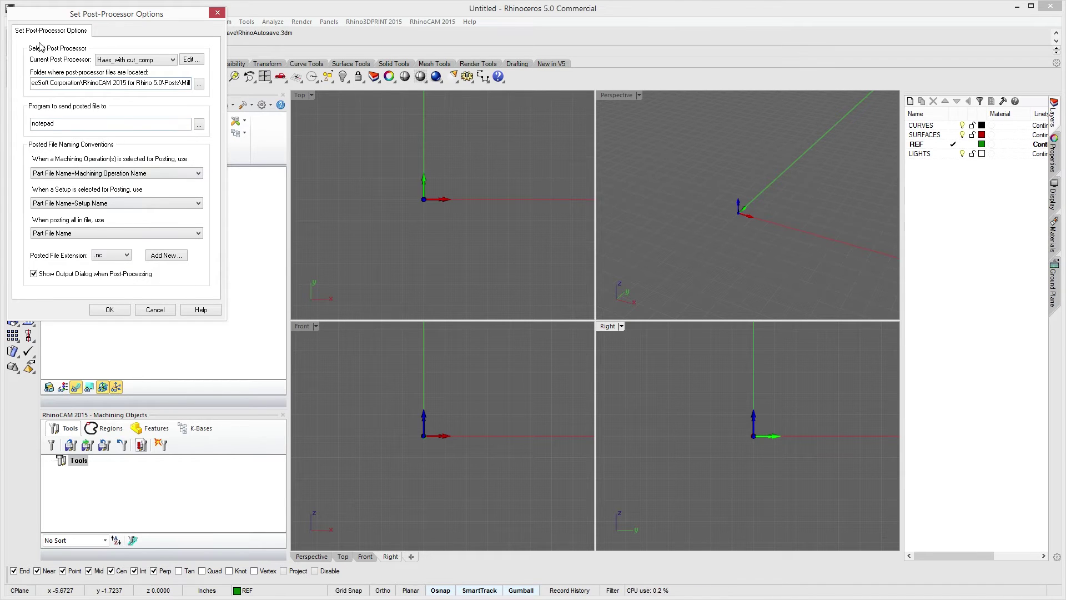
Open the Haas_with cut_comp post processor for editing and move its window to a clear spot
click(189, 59)
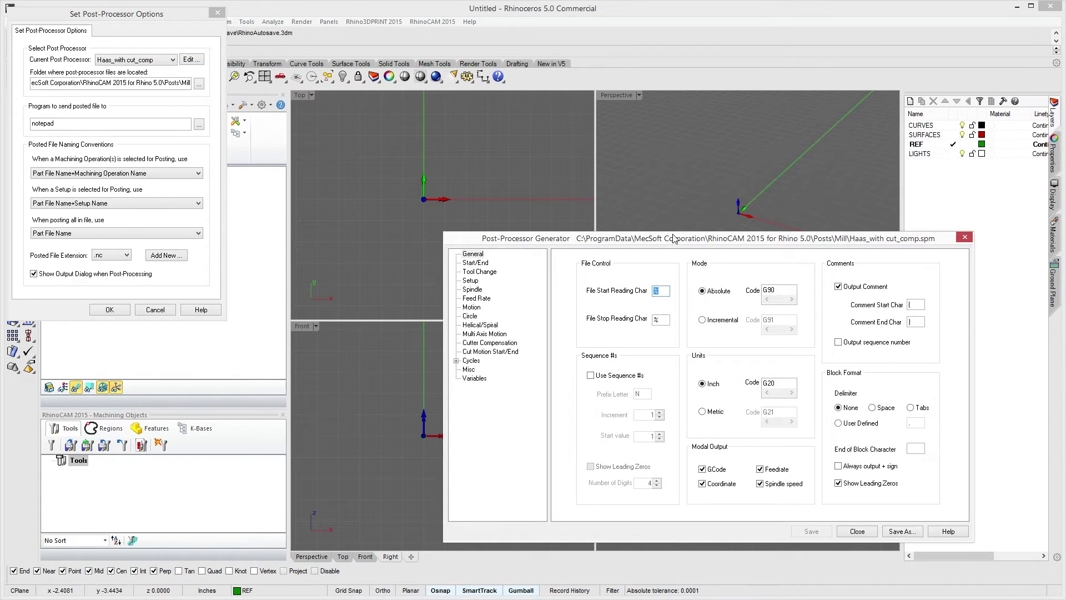
drag(689, 244, 554, 193)
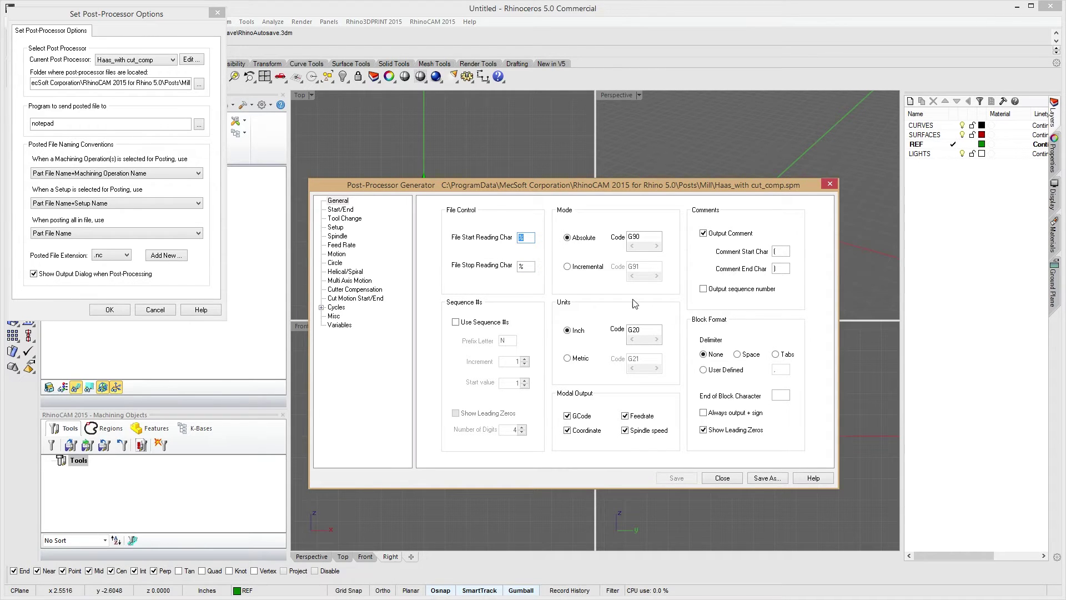
Try out the incremental mode, comment output and comment sequence-number options in the general post settings, restoring each one
click(567, 267)
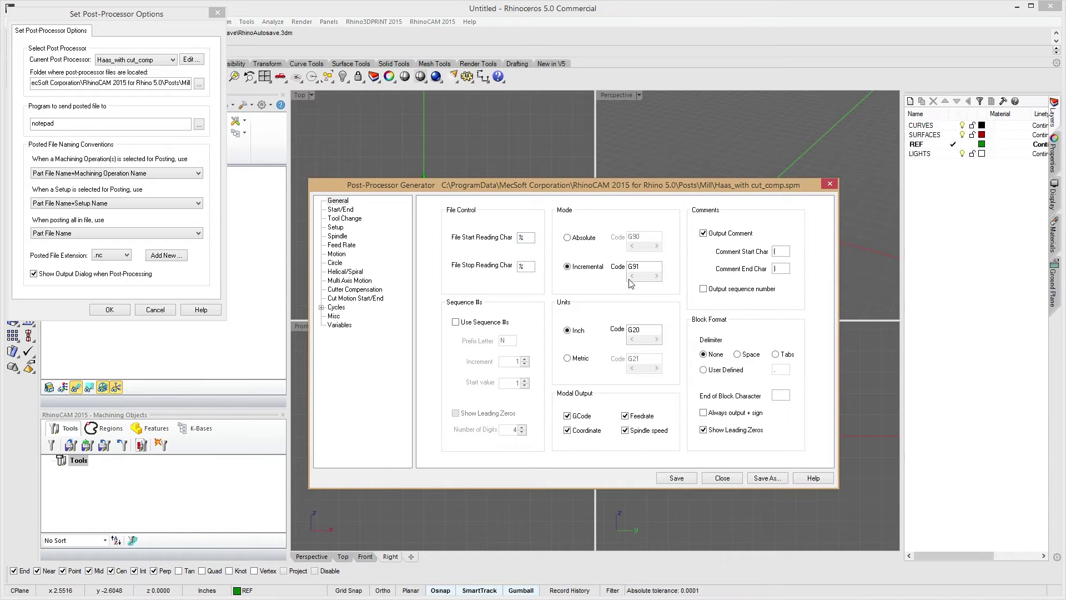
click(569, 238)
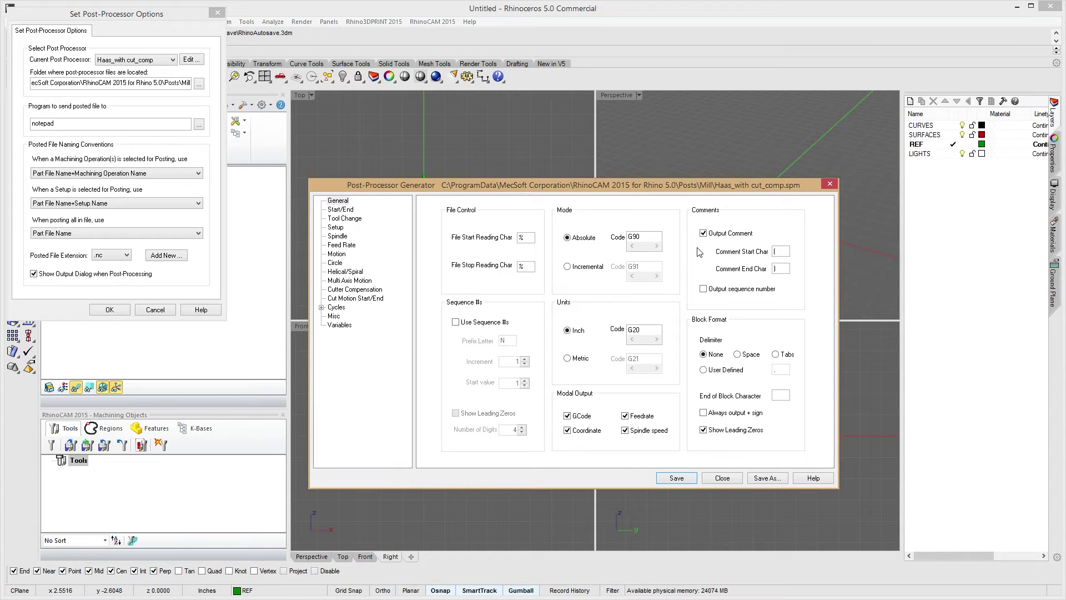
click(711, 234)
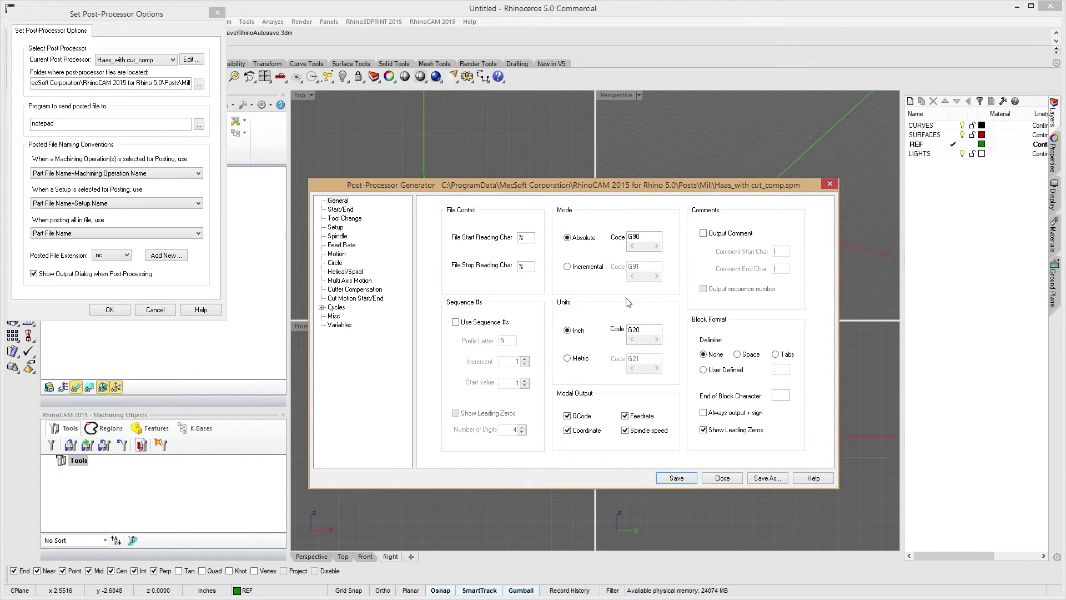
click(703, 234)
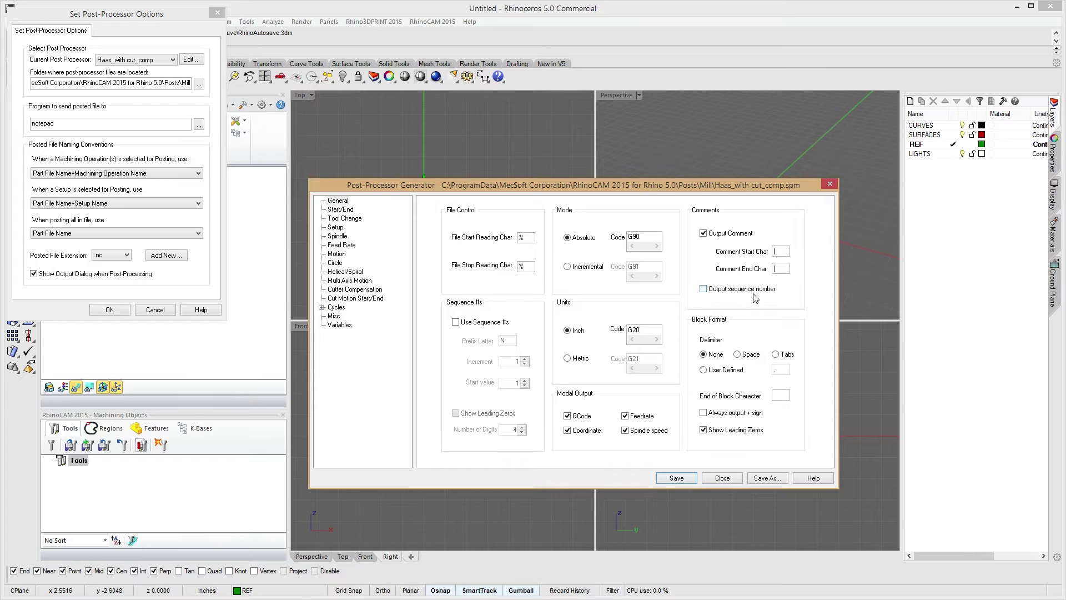
click(715, 292)
click(729, 290)
Try out sequence numbering with its increment, start value and leading zeros, and turn it off again
click(456, 322)
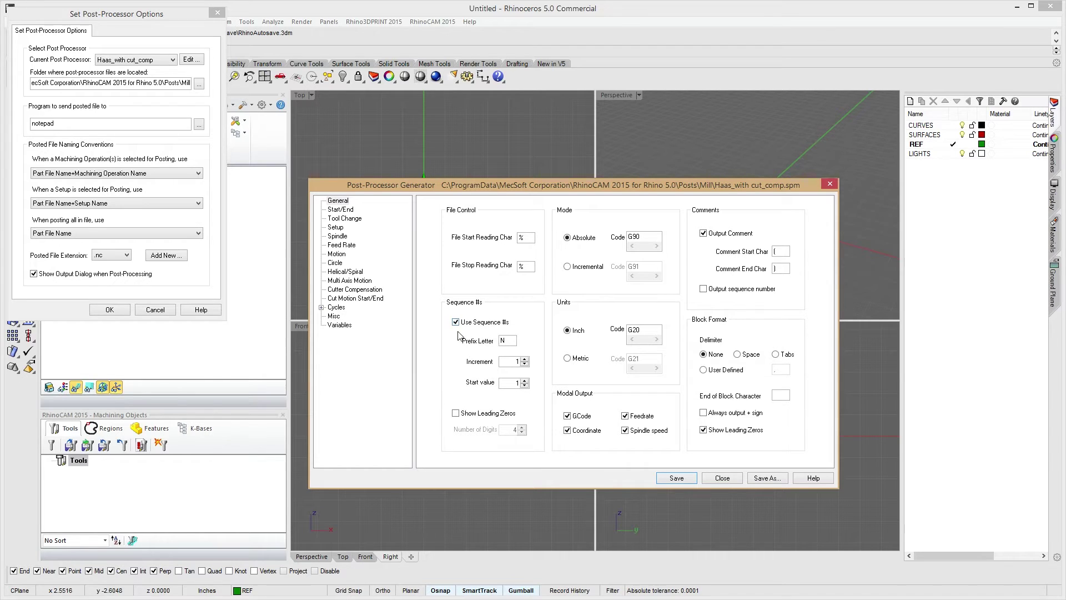
click(523, 358)
click(525, 384)
text(4)
click(525, 385)
click(525, 386)
click(525, 386)
click(456, 412)
click(456, 322)
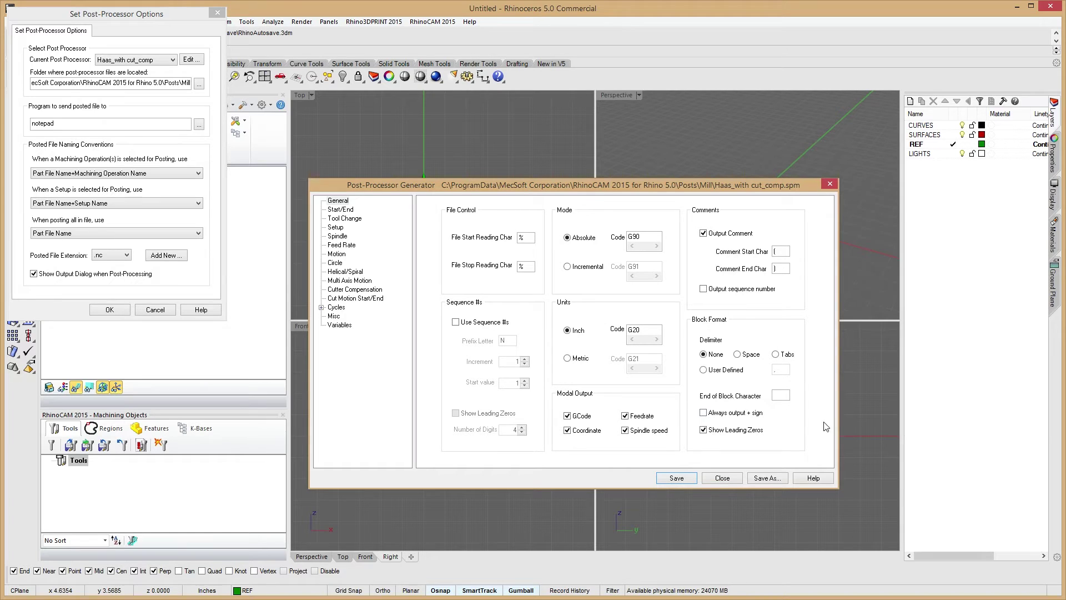
Examine the end-of-block setting and the program's start-up and end code
click(780, 395)
click(340, 210)
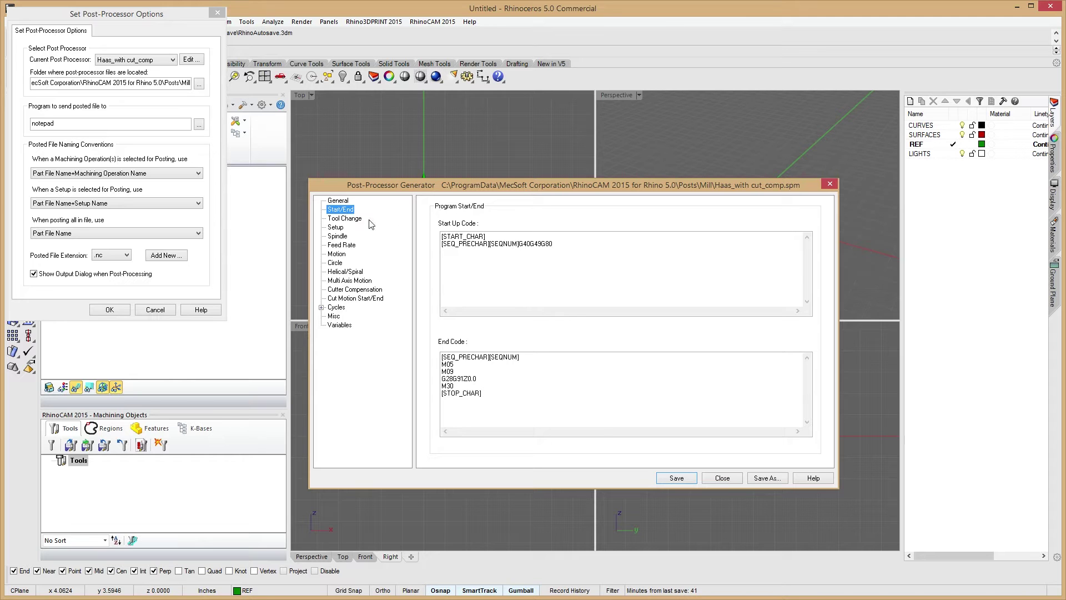
click(337, 200)
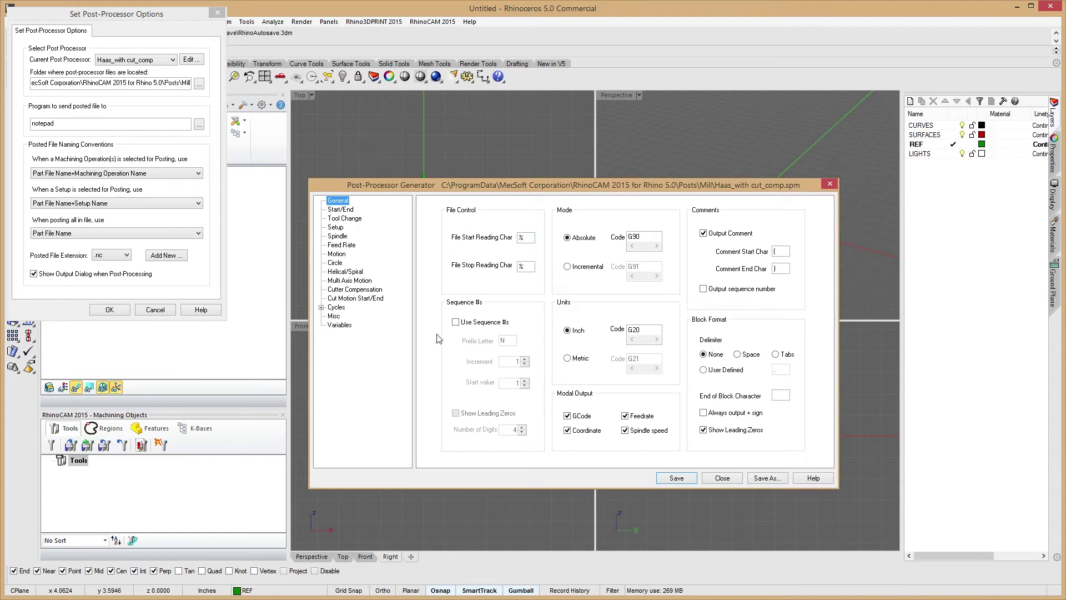
click(336, 211)
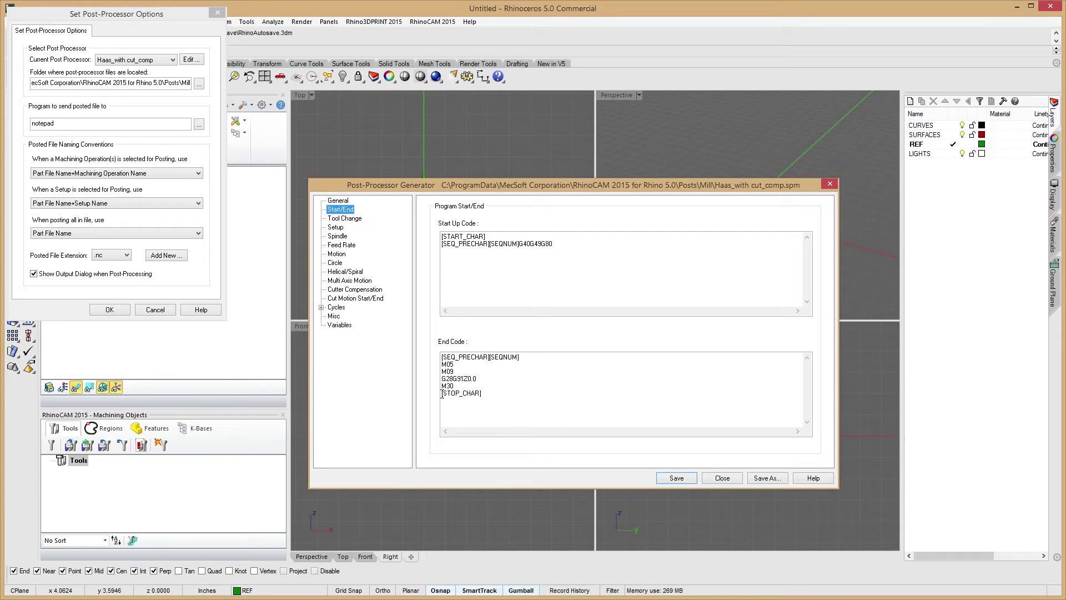
Open the tool change settings and examine the G54 lines in the First Load Tool and Tool Change macros
click(360, 219)
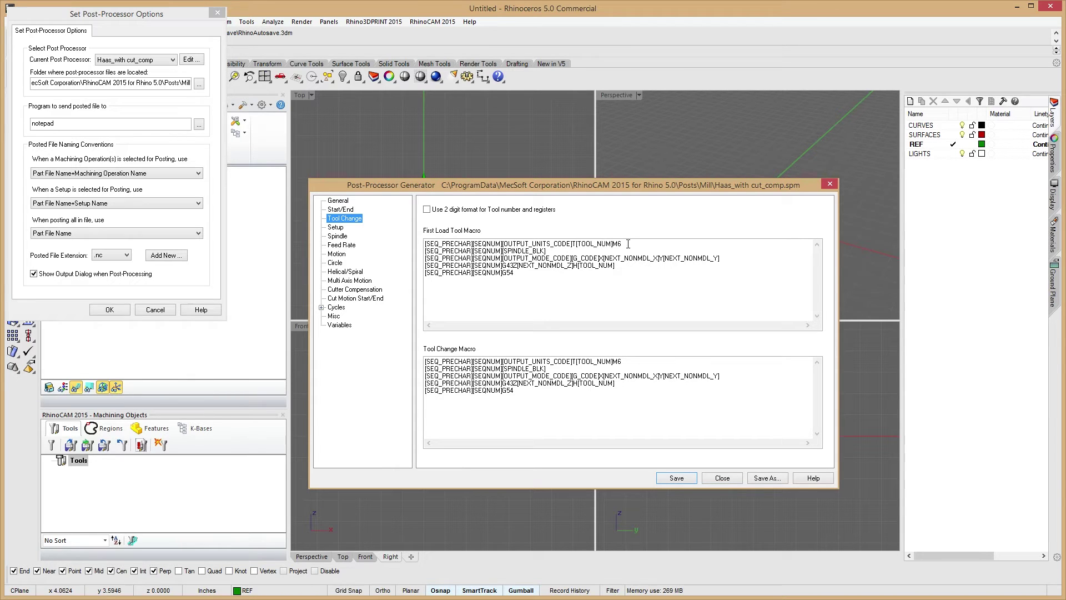
click(625, 275)
drag(537, 275, 425, 273)
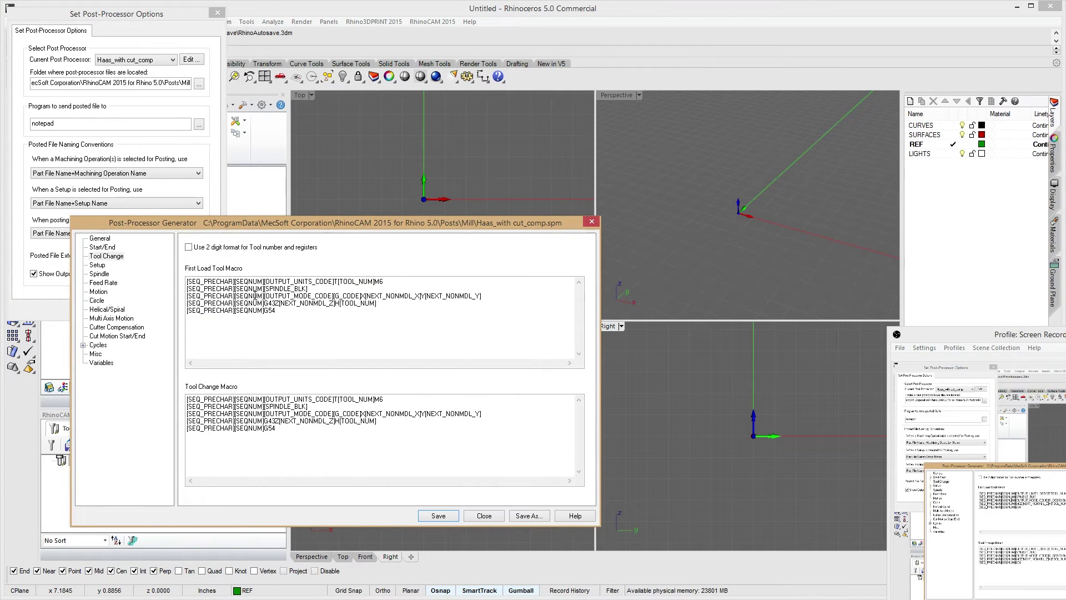
drag(280, 310, 183, 311)
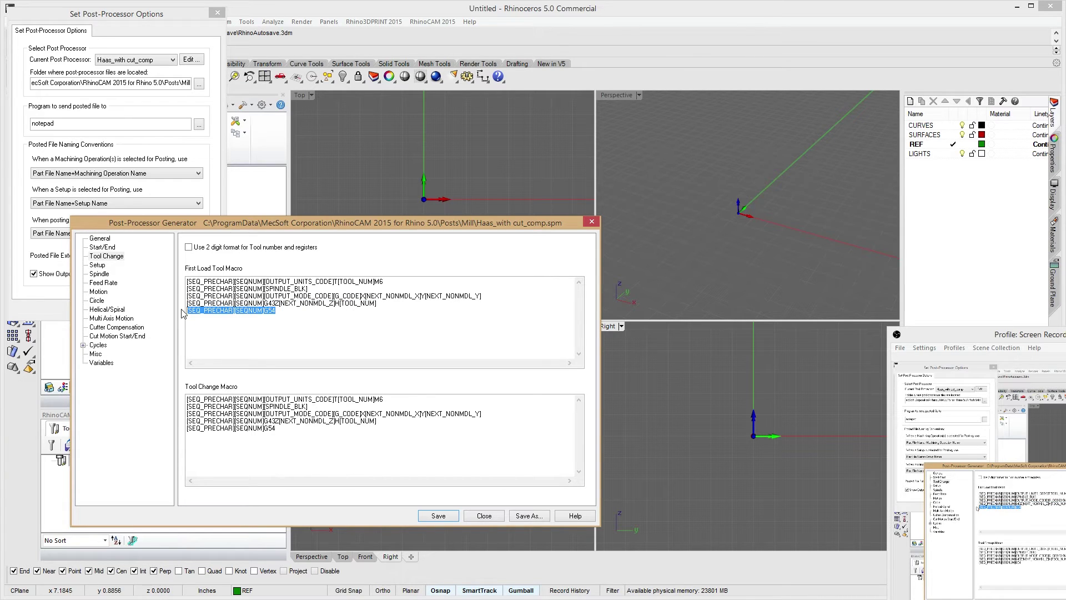
click(192, 278)
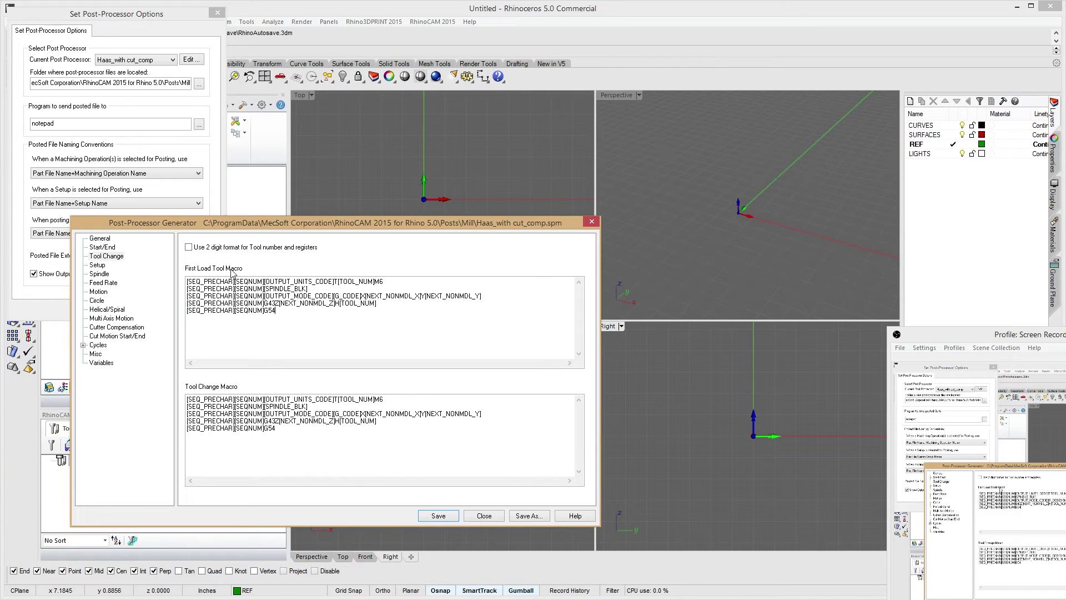
click(280, 429)
key(Return)
key(BackSpace)
Switch to Brackets and compare the opening lines of CUBE.nc with the G54 line in the First Load Tool macro
key(alt+Tab)
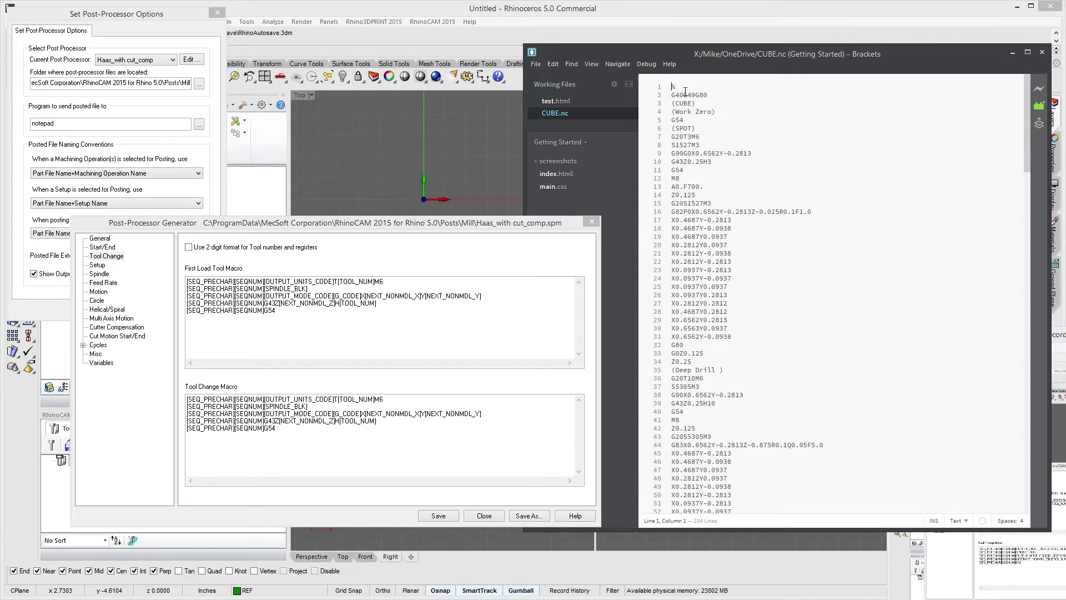
drag(676, 87, 708, 96)
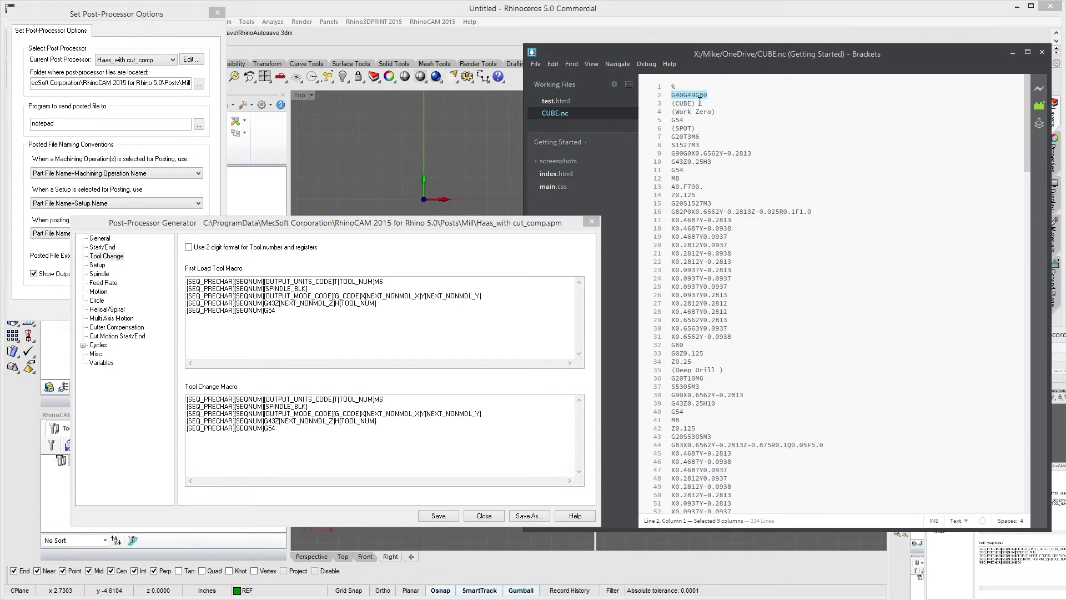
click(692, 104)
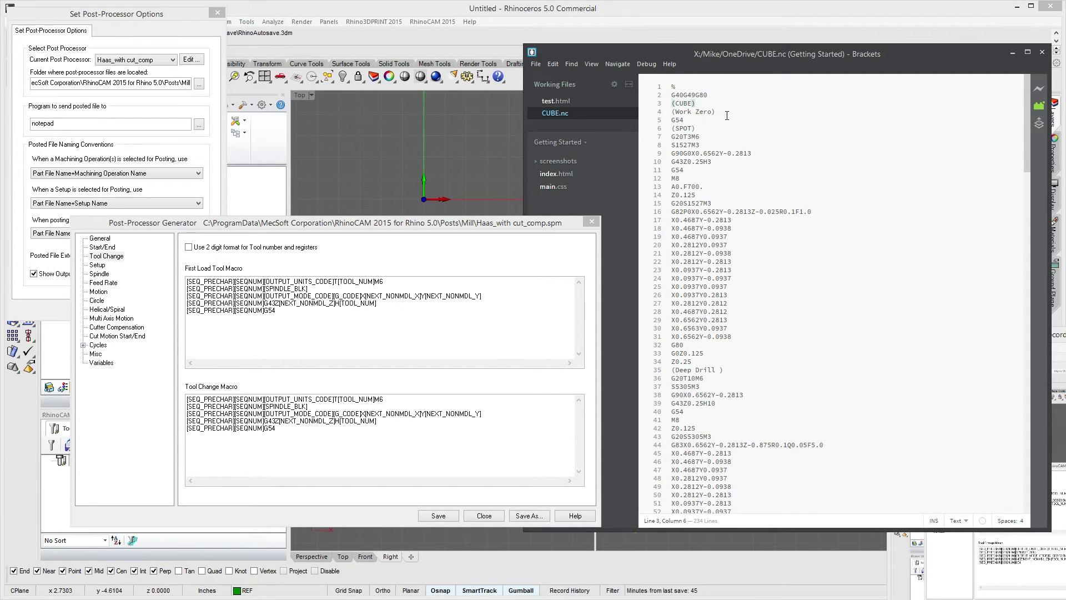
drag(672, 103, 686, 119)
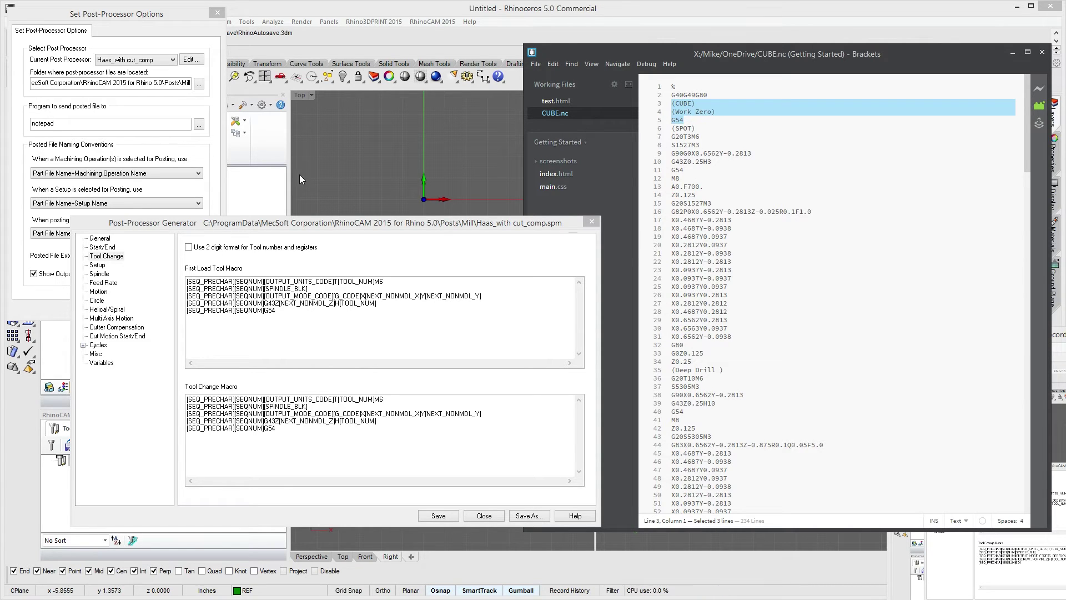
click(696, 128)
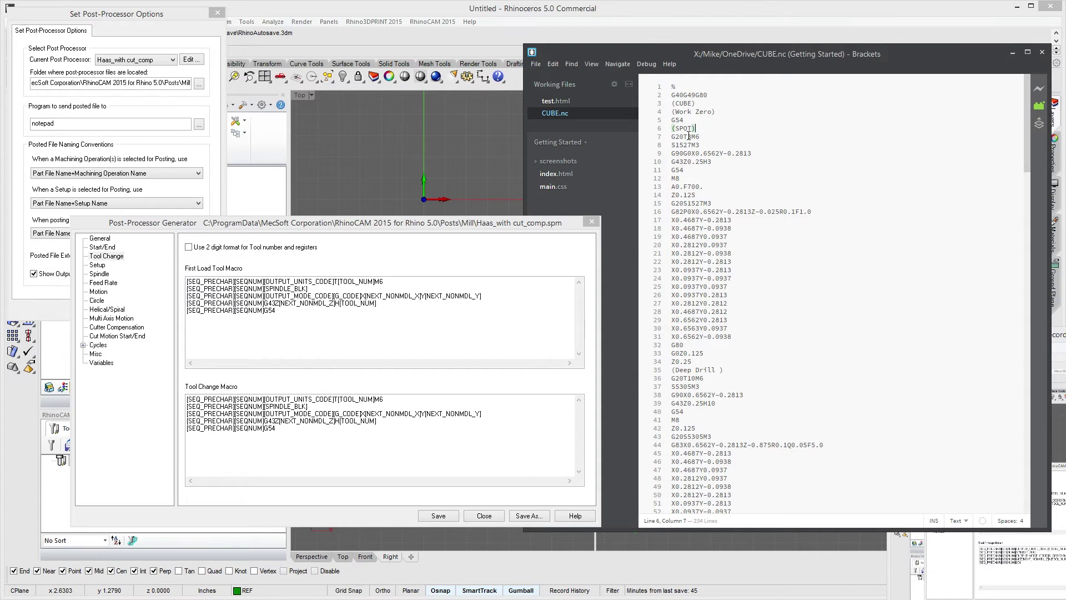
click(692, 144)
drag(712, 162, 683, 162)
click(284, 309)
drag(283, 309, 264, 310)
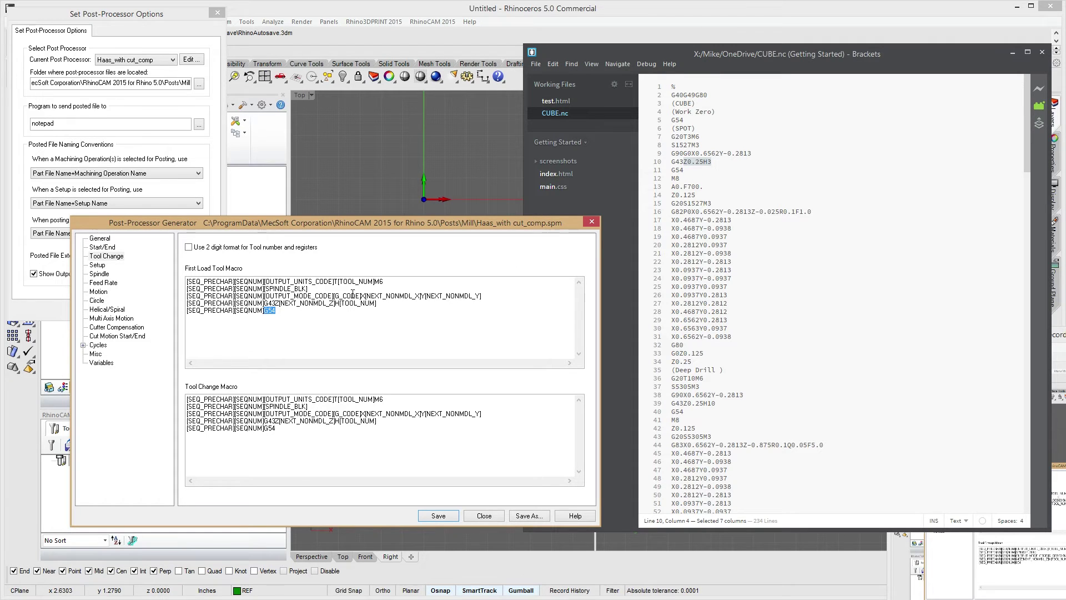
Change the work offset below the Work Zero comment in CUBE.nc to G110 and check the offset after the tool length call
click(747, 122)
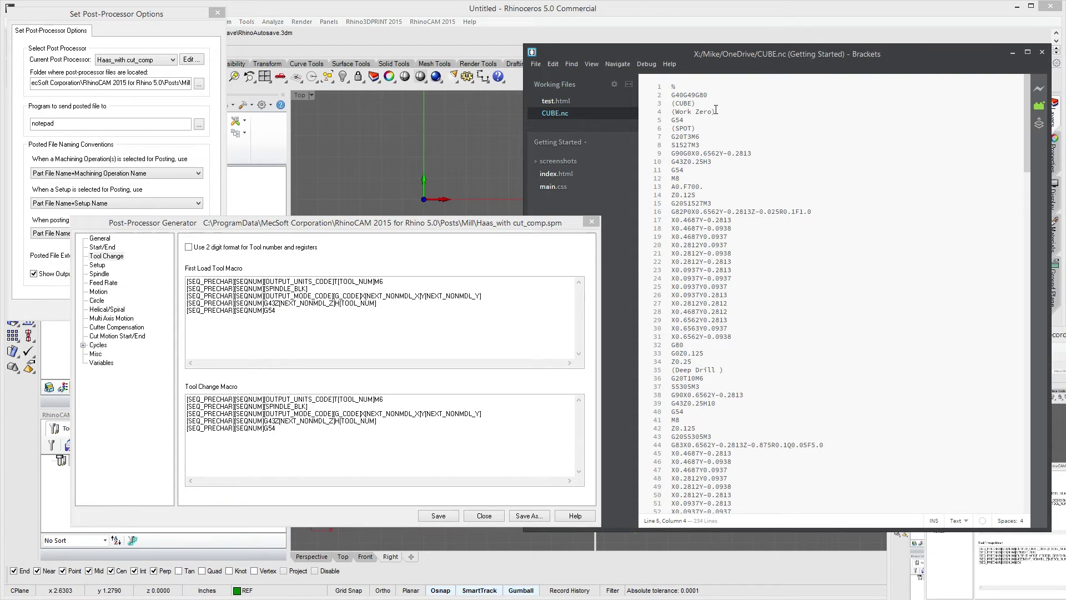
key(BackSpace)
key(BackSpace)
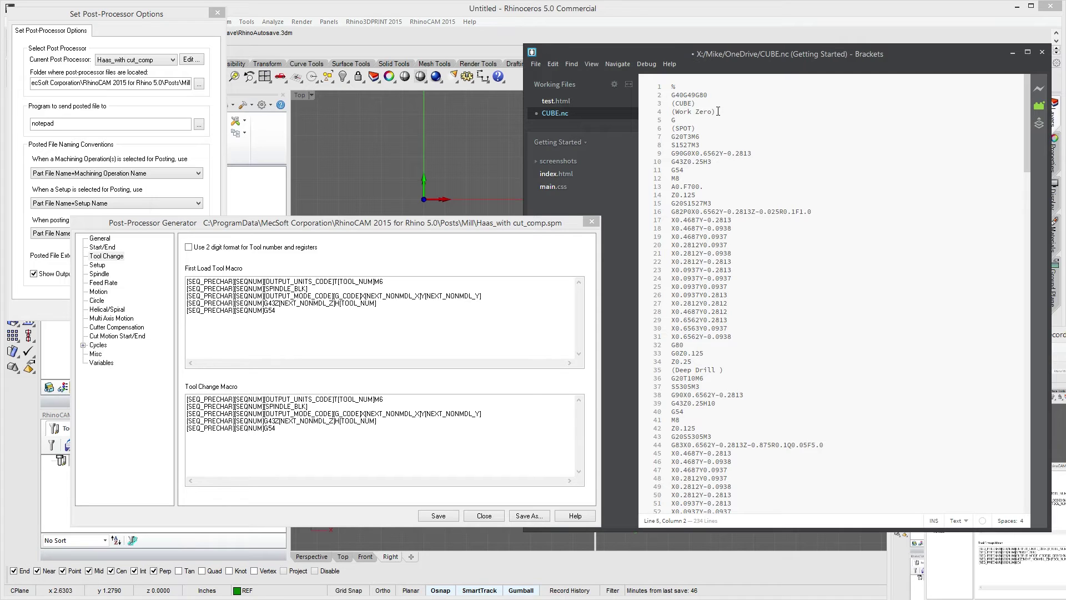
text(110)
drag(684, 170, 680, 170)
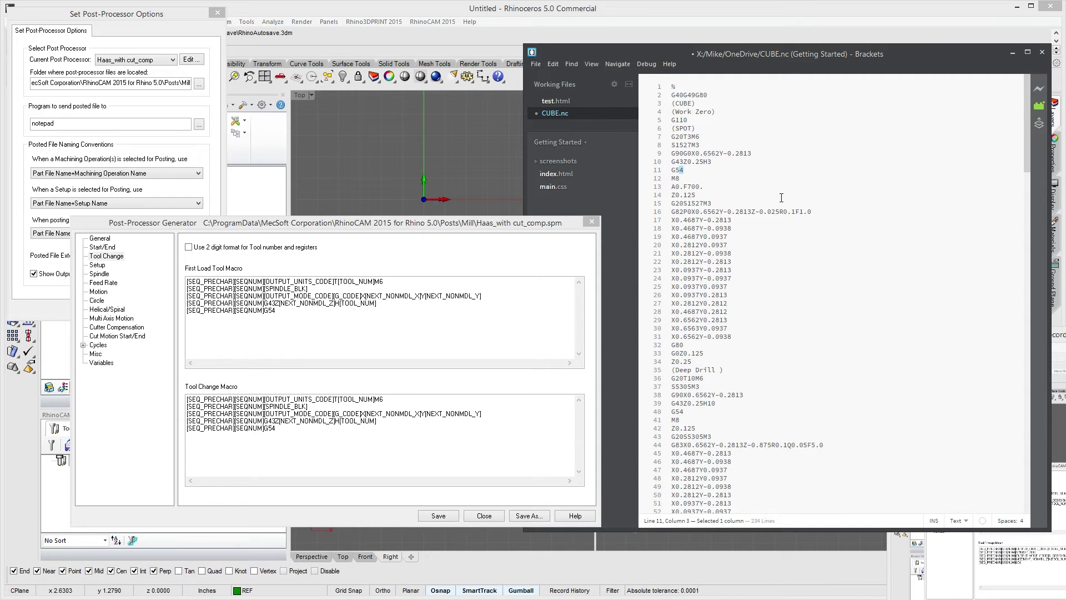
key(Right)
Delete the G54 line from both the First Load Tool macro and the Tool Change macro
click(283, 318)
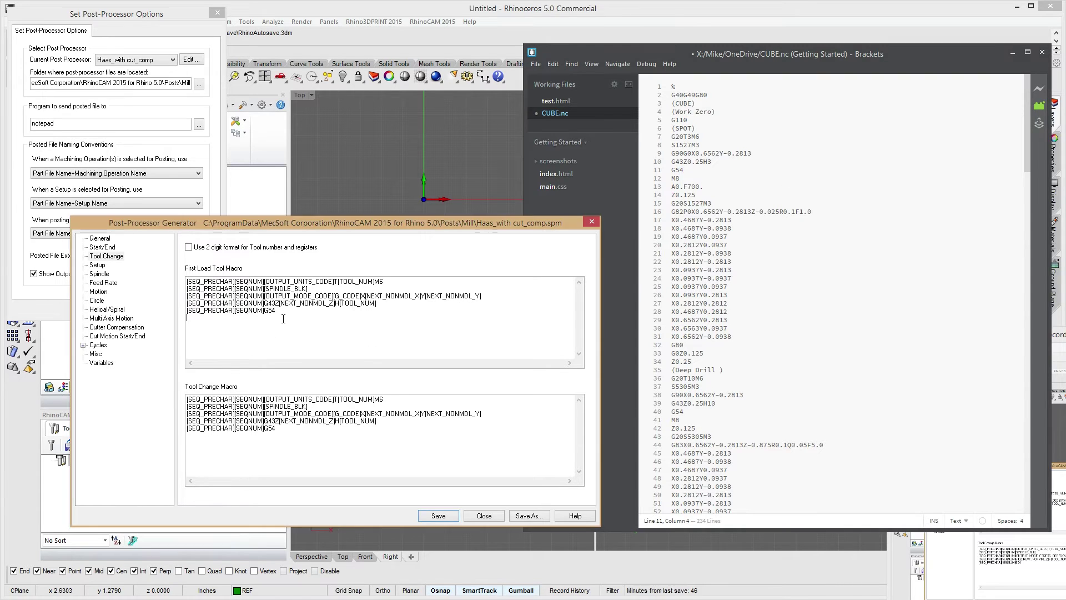
drag(277, 311, 185, 312)
key(BackSpace)
click(280, 428)
drag(280, 427, 185, 428)
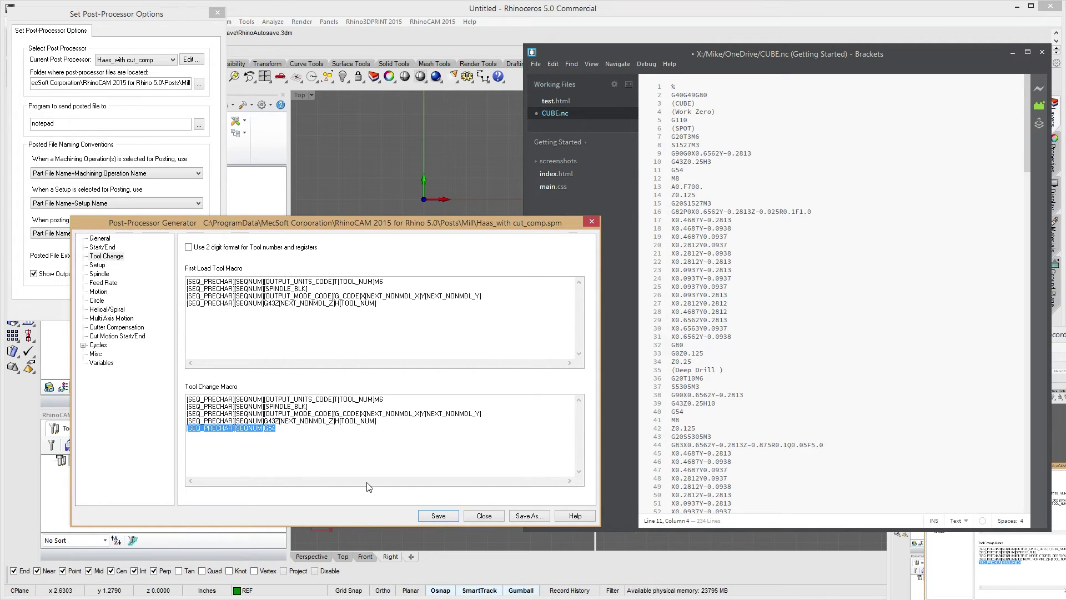
key(BackSpace)
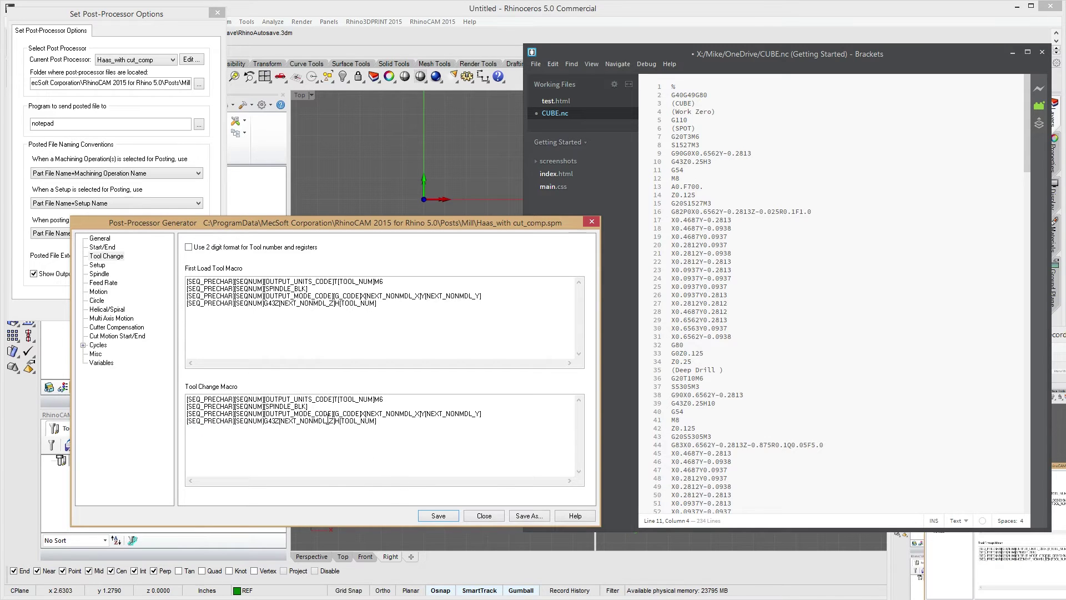
Open the Setup macros and compare their rotation and feed rate variables with the A0.F700. line in CUBE.nc
click(97, 265)
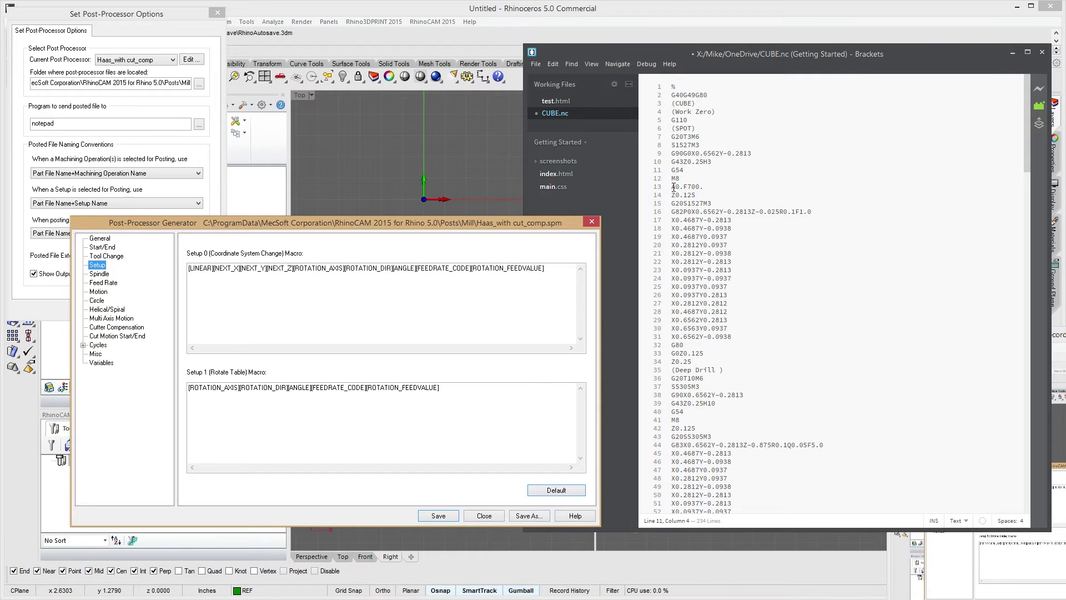
click(703, 187)
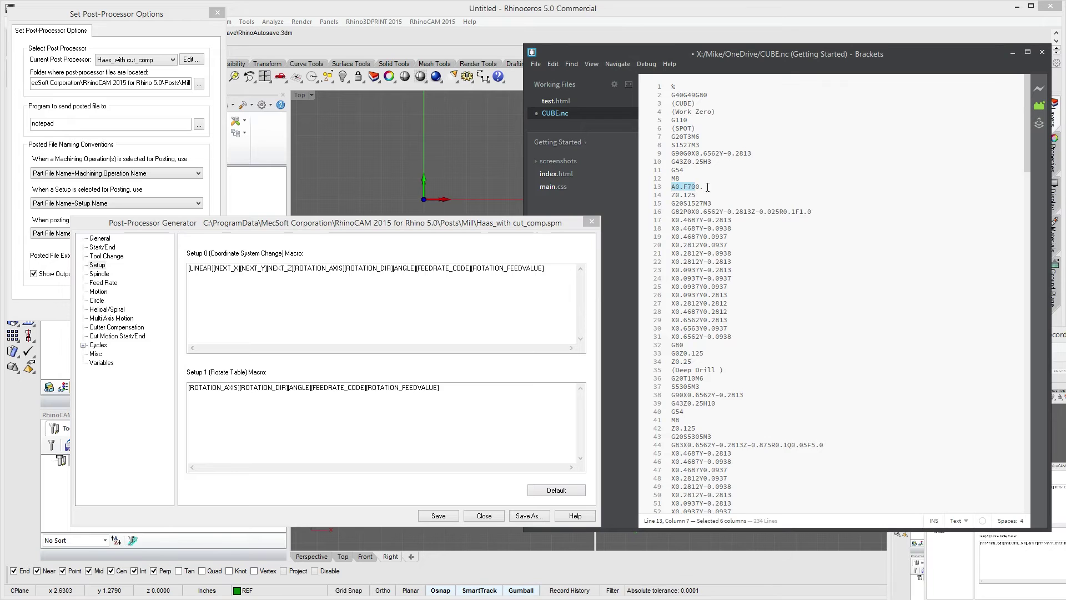
drag(672, 187, 728, 188)
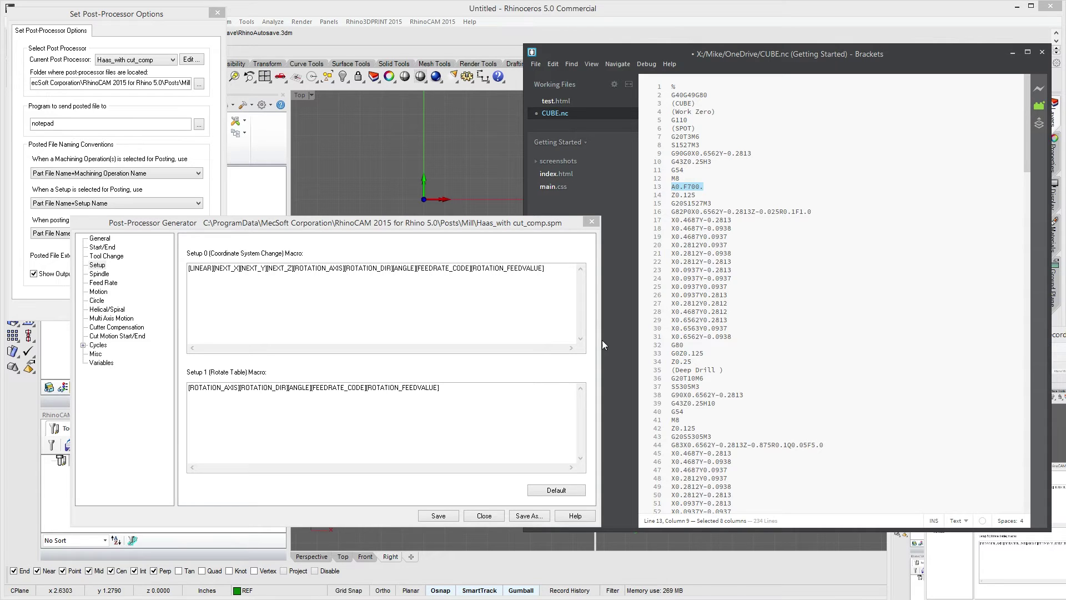
click(221, 422)
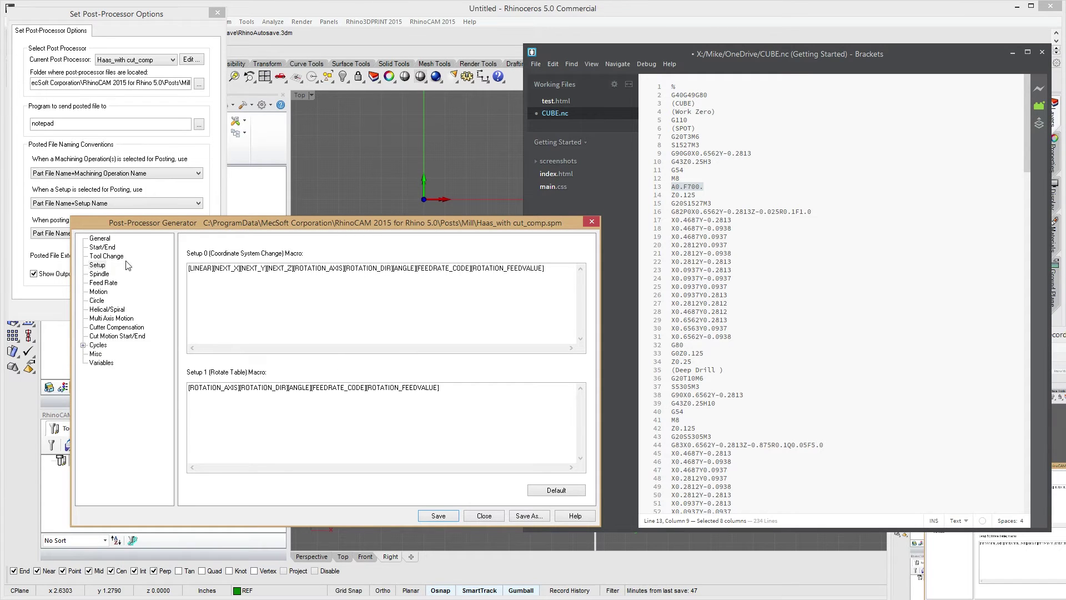
Compare the spindle settings with the G20S1527M3 line in CUBE.nc and set the spindle RPM high value to 12000
click(96, 274)
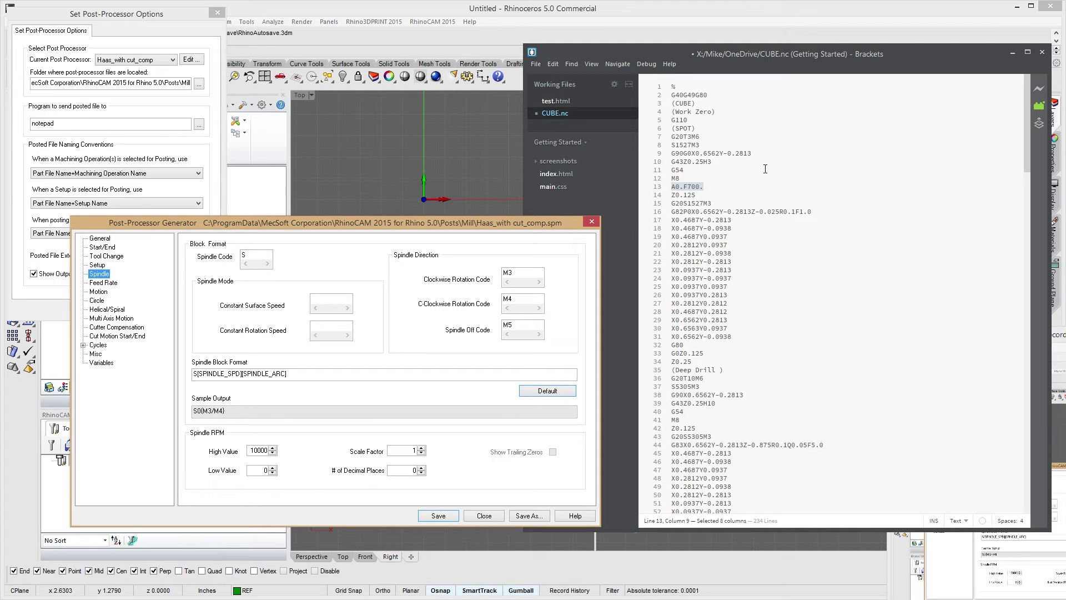
drag(712, 203, 670, 203)
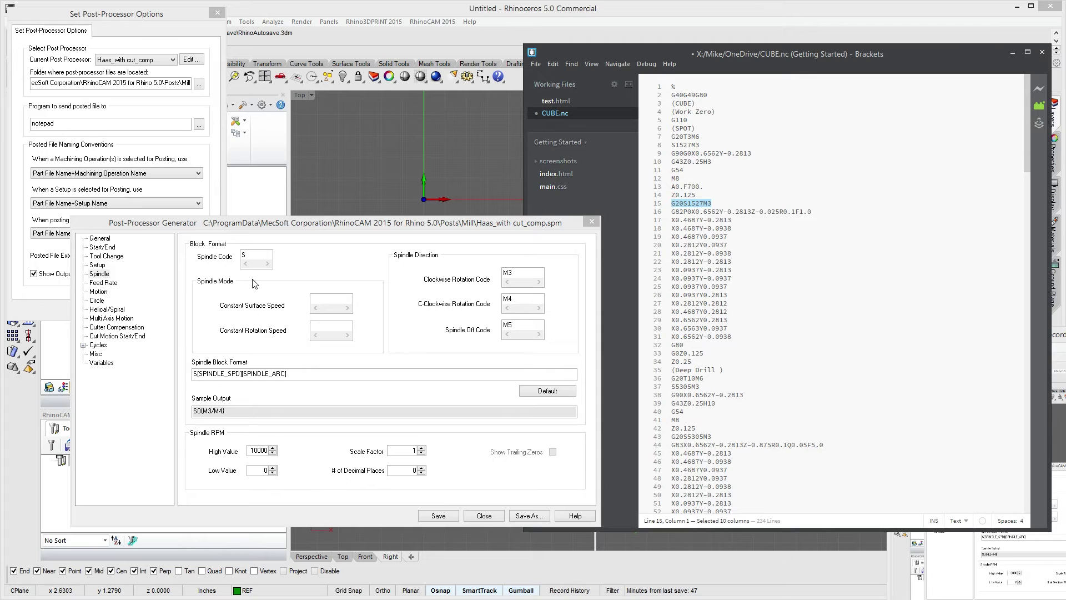
click(247, 255)
text(S)
drag(247, 451, 322, 453)
text(1)
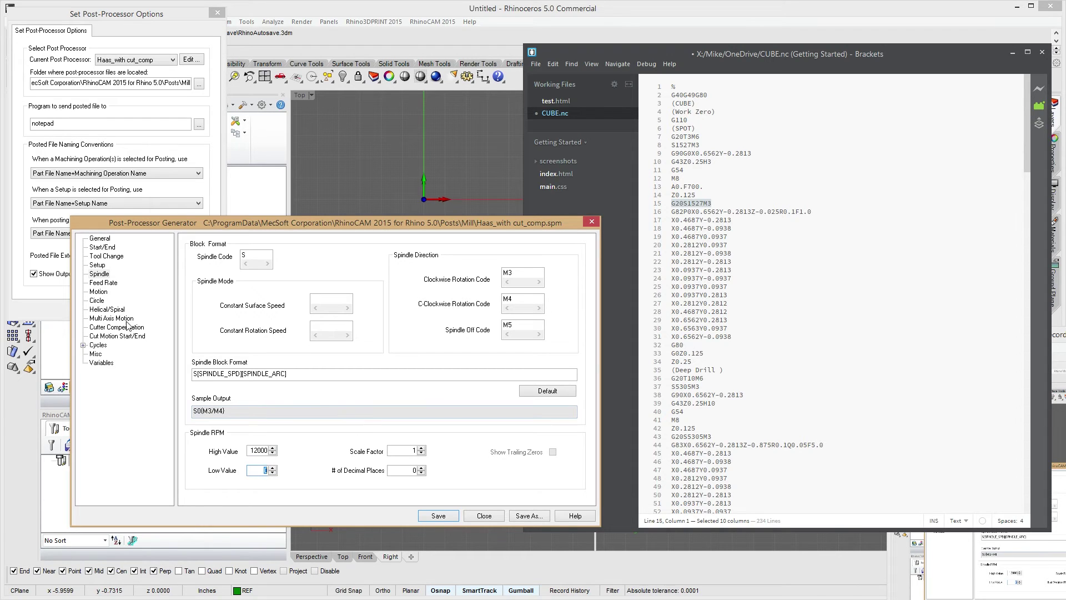
Review the post processor's feed rate, motion and circle output settings
click(102, 283)
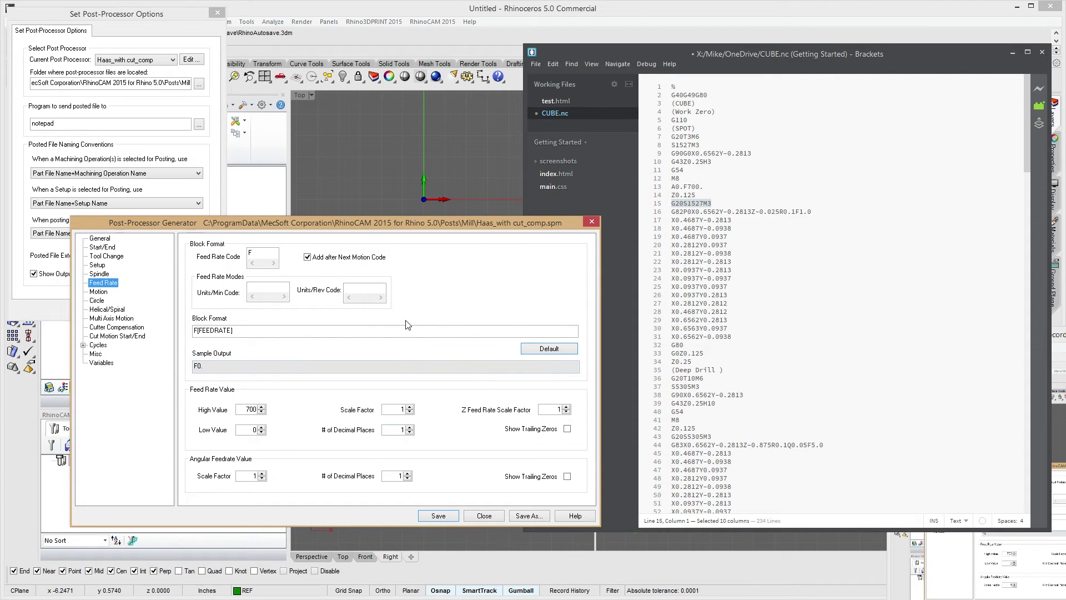
click(94, 293)
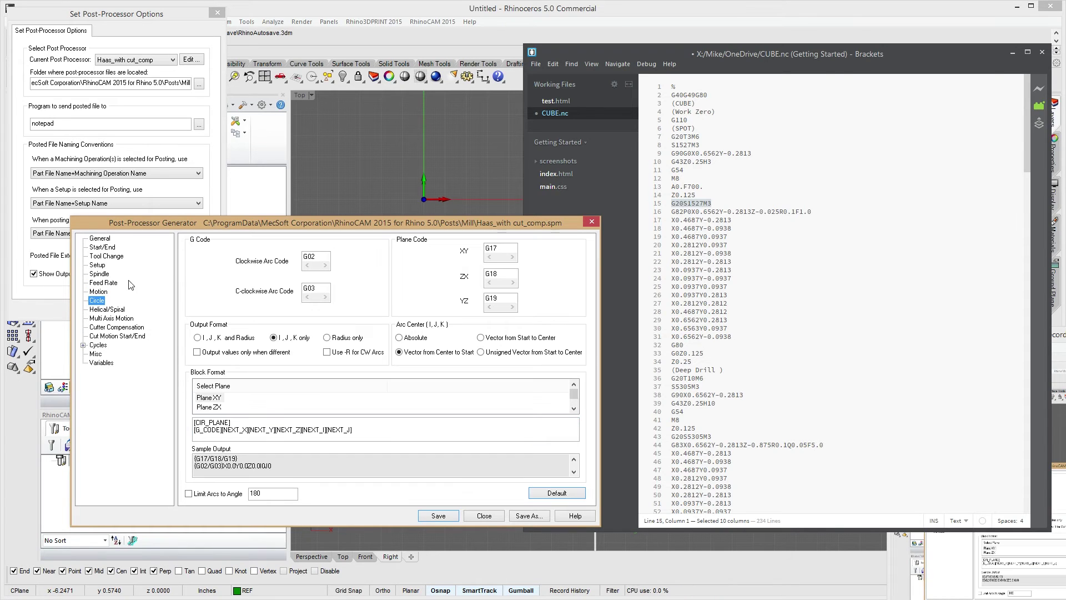
click(96, 300)
Examine the helical and spiral interpolation types and their block formats for each plane
click(106, 310)
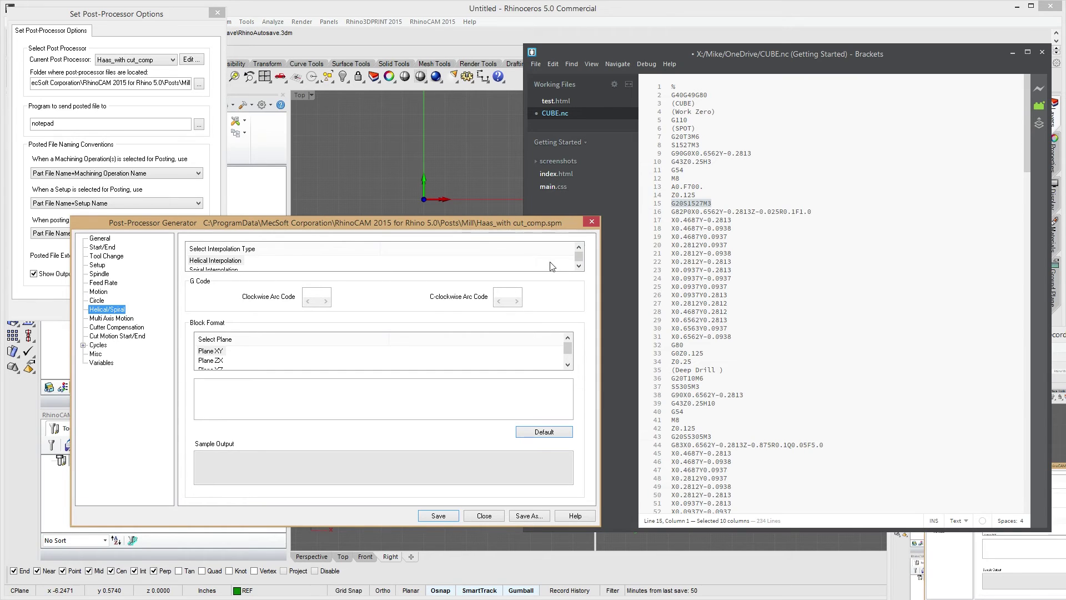
click(579, 267)
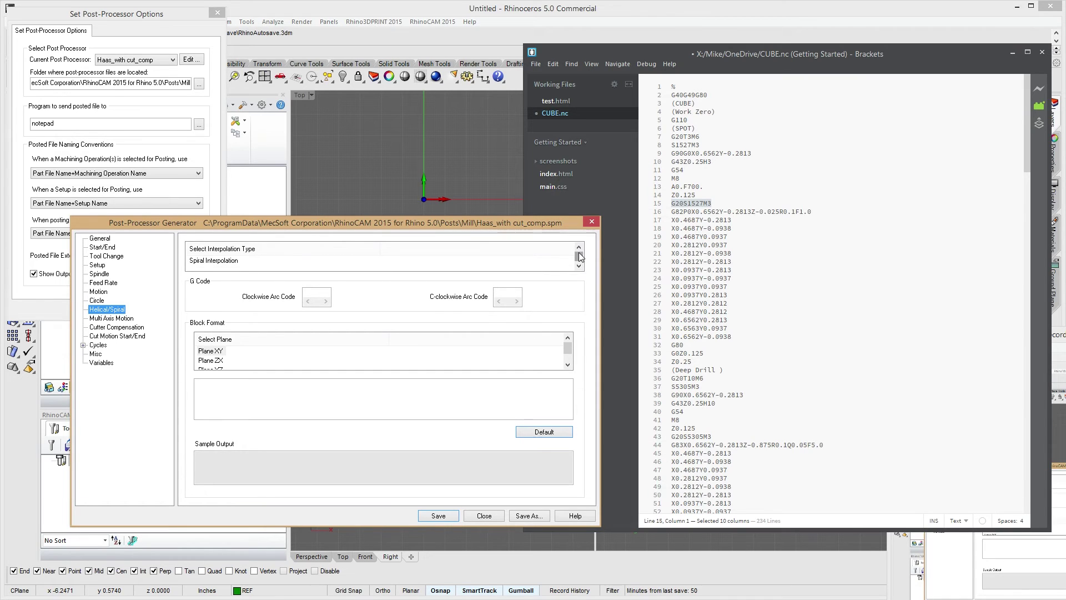
click(579, 248)
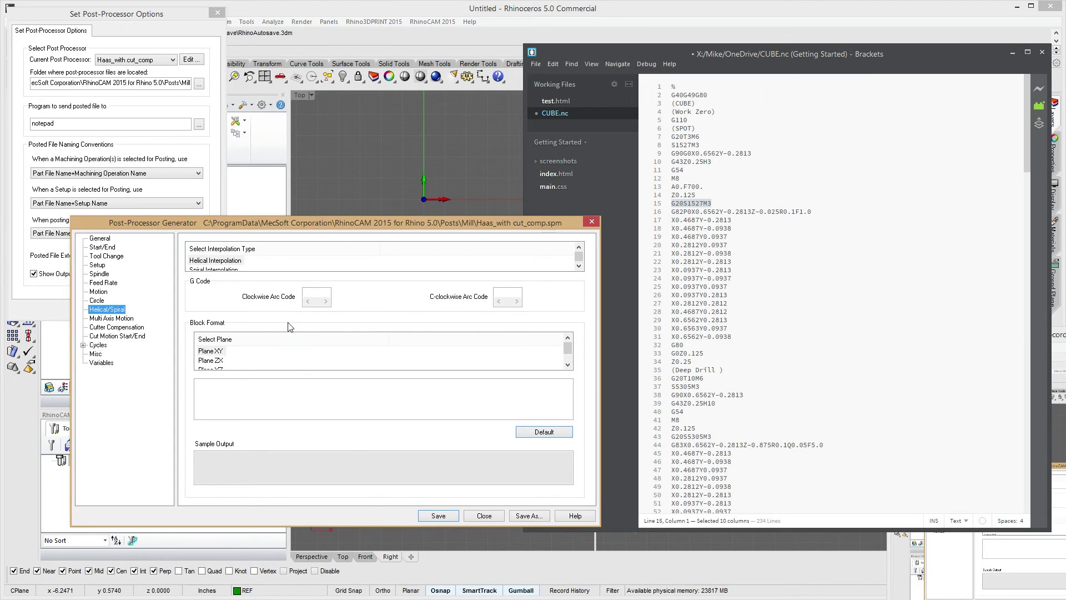
click(567, 364)
click(567, 337)
Review the multi-axis motion blocks, the cutter compensation macros and the cut motion start and end codes
click(124, 319)
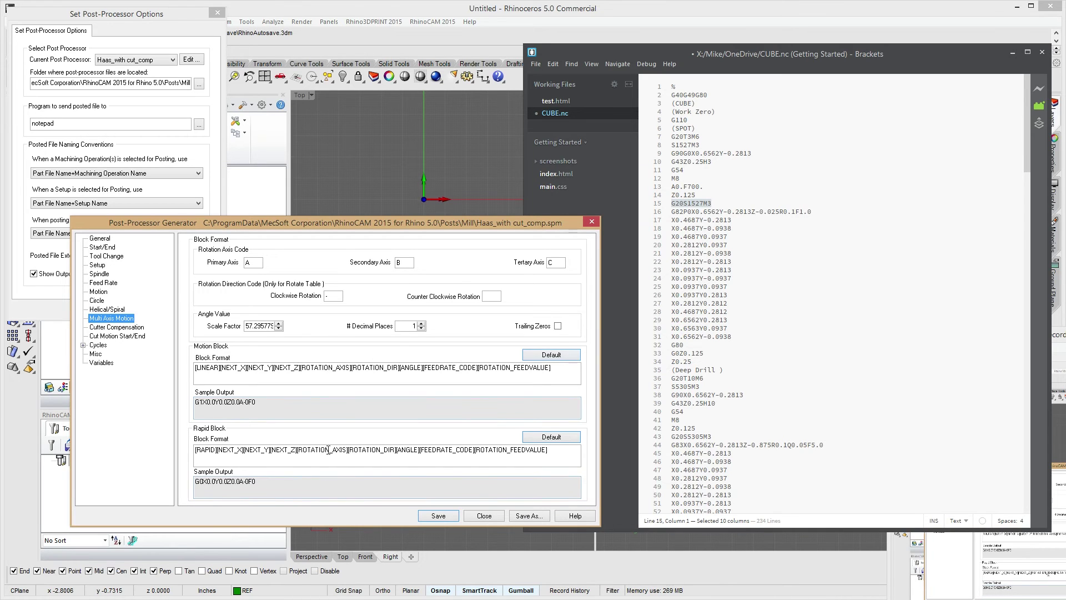
click(104, 328)
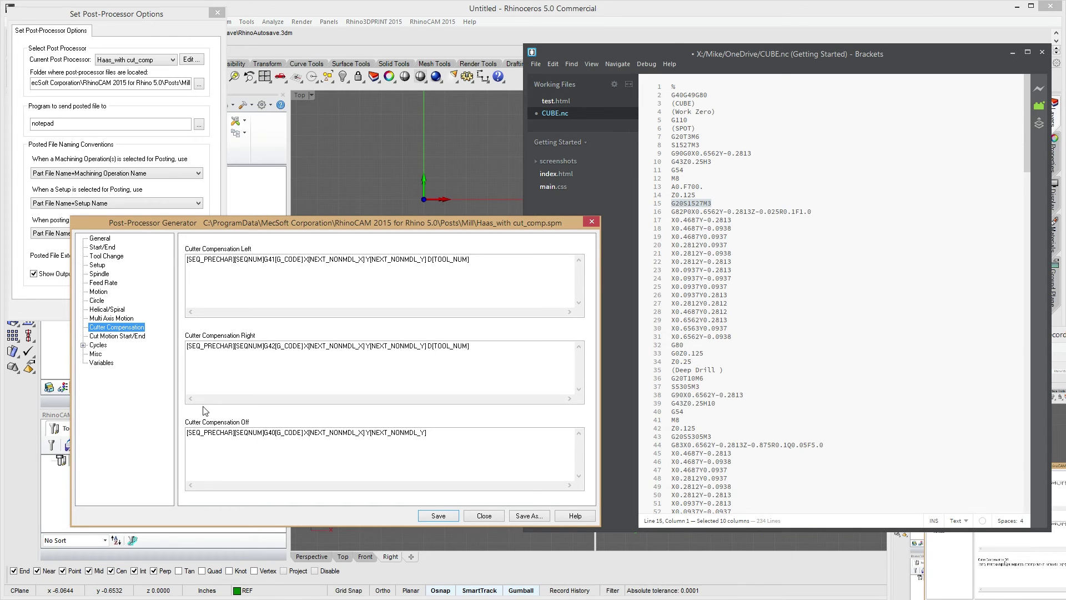
click(114, 337)
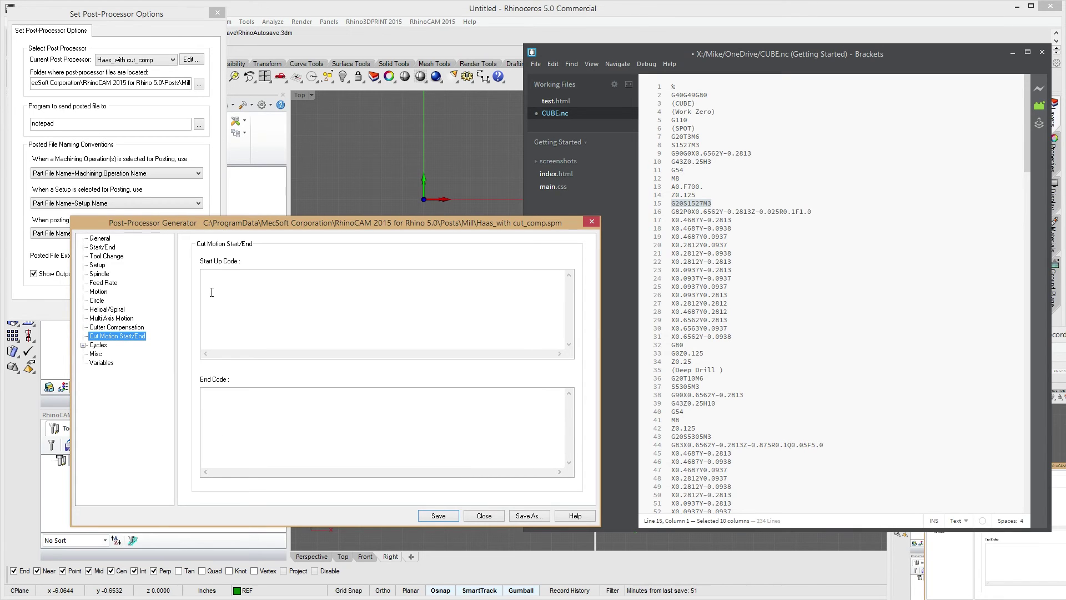
click(316, 301)
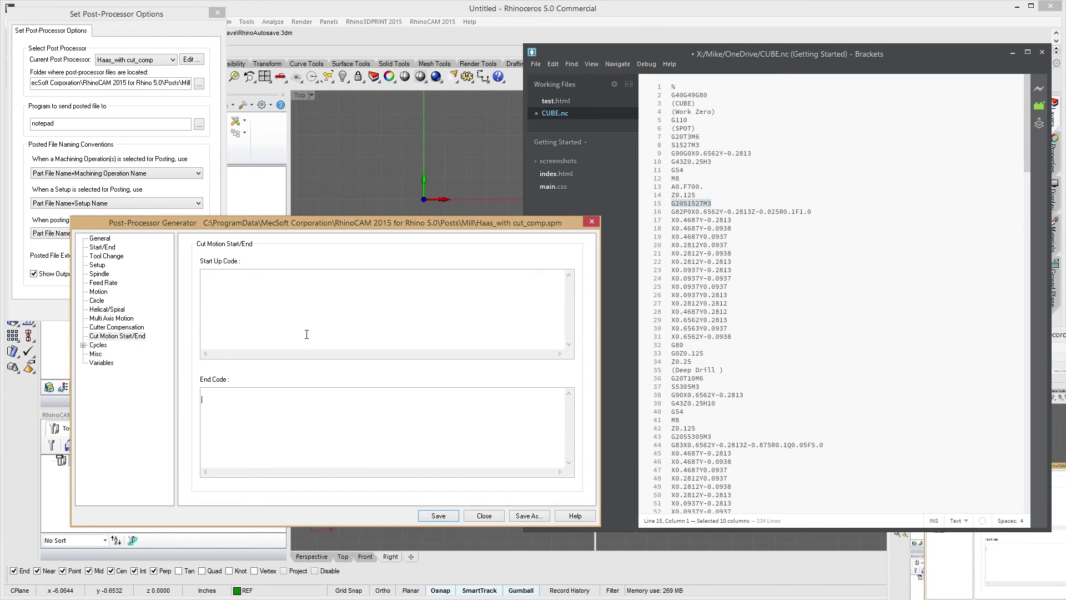
Compare the general cycle settings and Optimize Cycle Output option with the drilling block from G82 to G80 in CUBE.nc
click(98, 345)
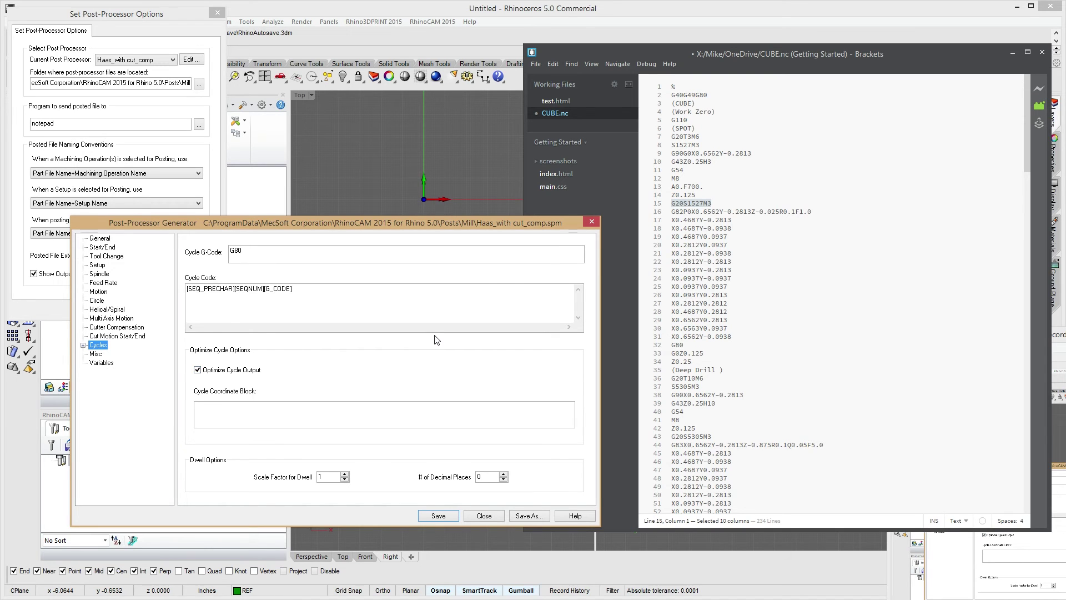
key(alt+Tab)
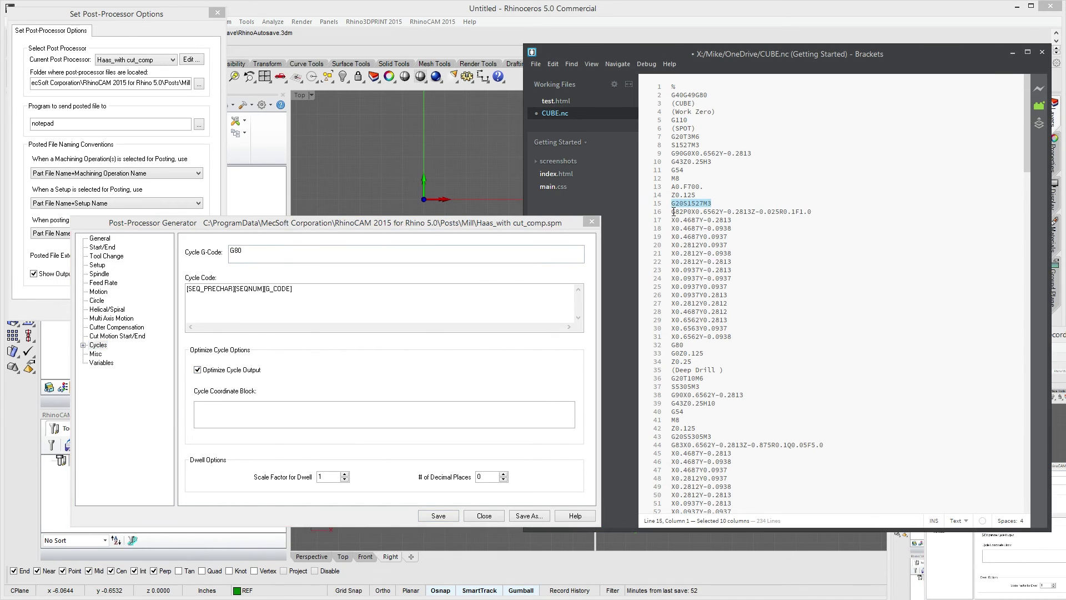
drag(672, 212, 814, 212)
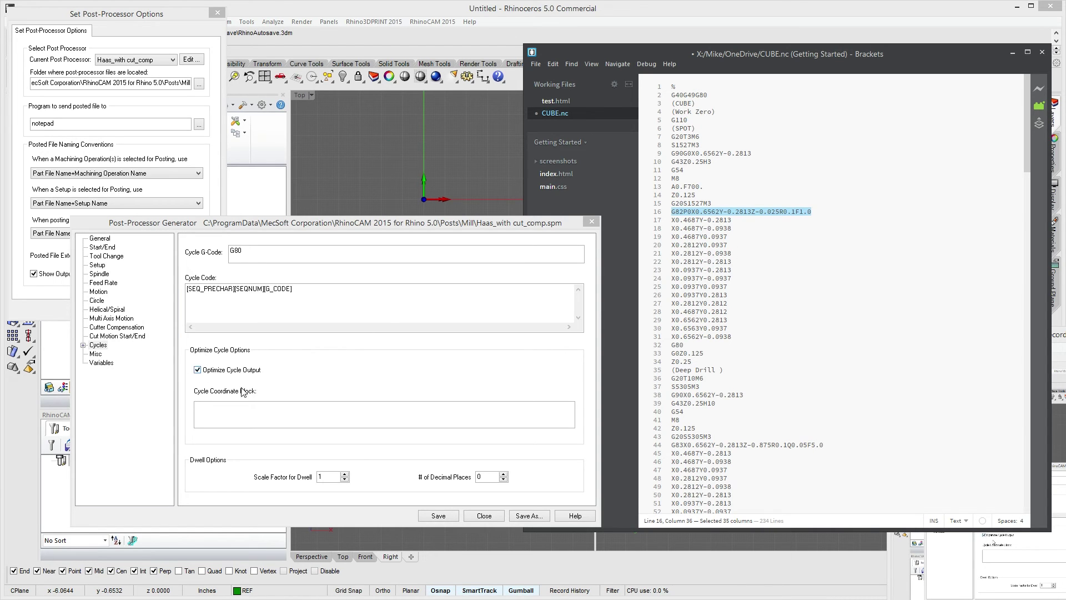
click(300, 392)
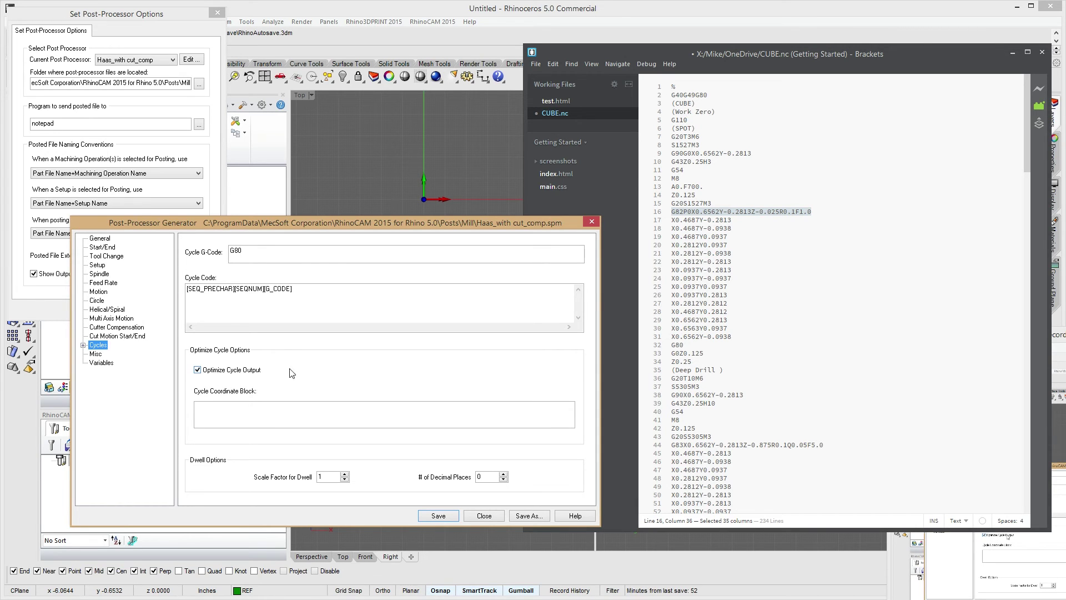
click(759, 219)
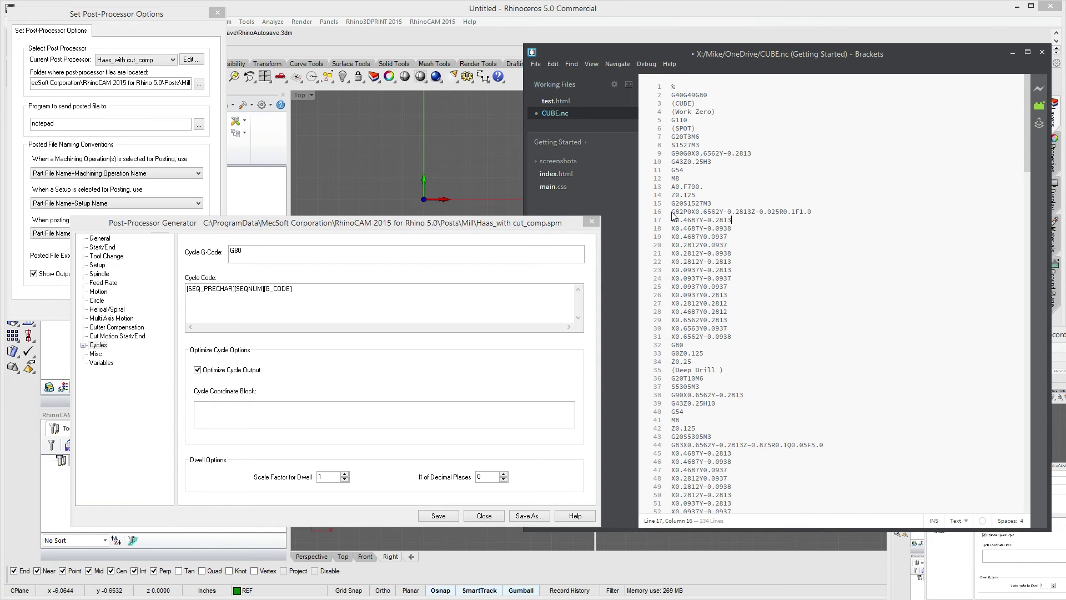
drag(671, 212, 760, 344)
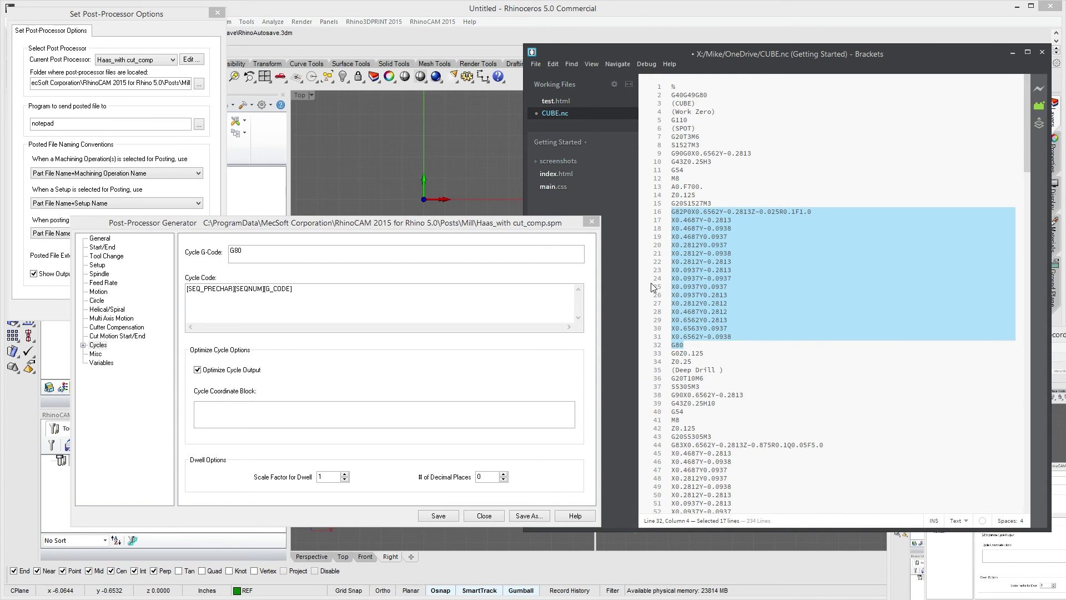
click(848, 315)
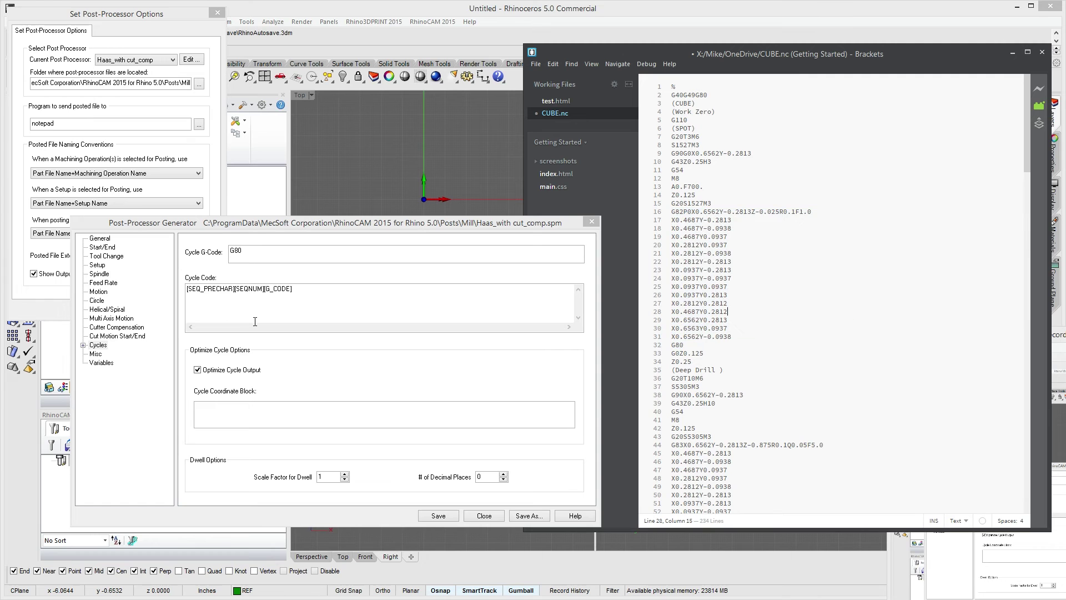
Check the coolant and work offset codes, and look through the full list of post processor variables
click(96, 353)
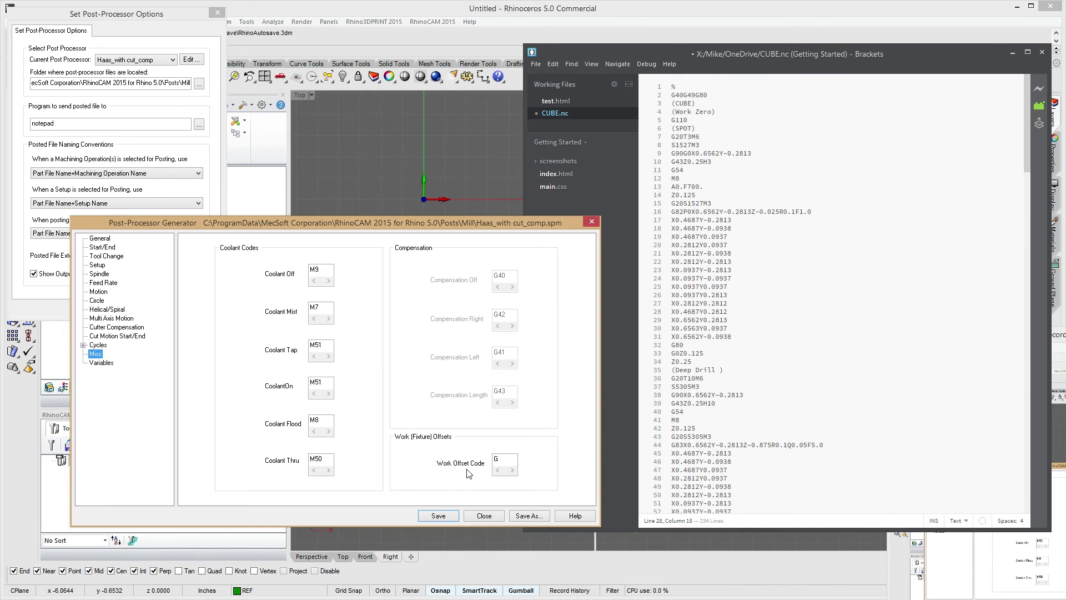
click(103, 363)
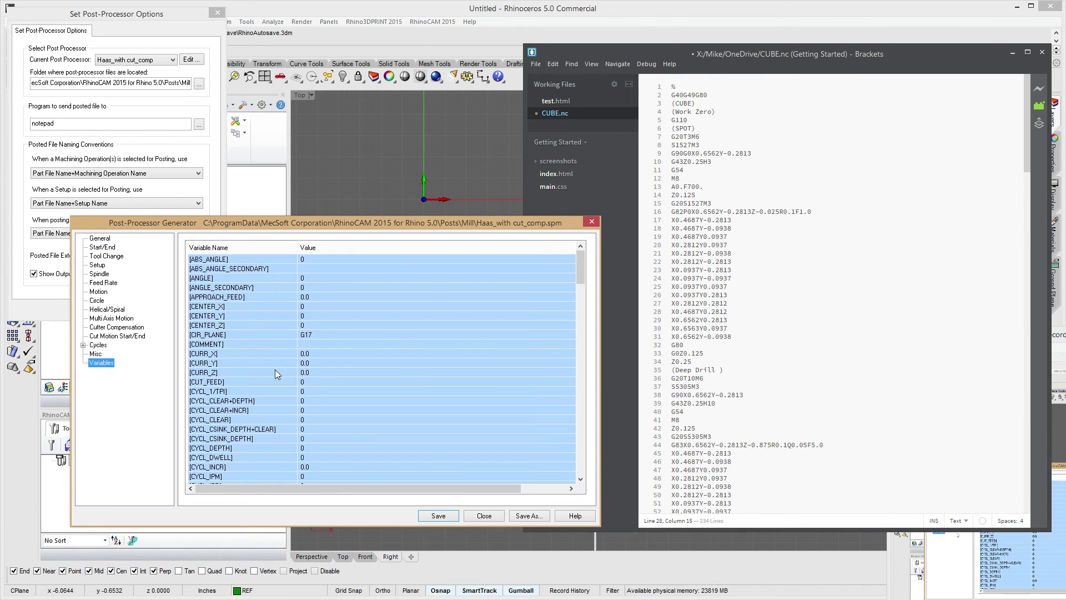
click(387, 336)
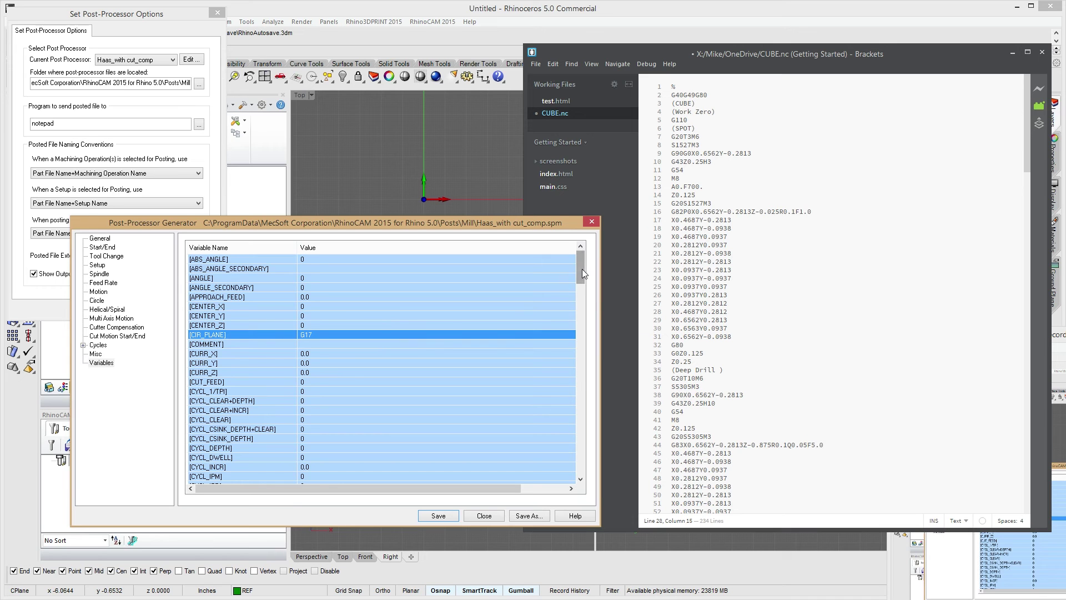
drag(582, 269, 576, 464)
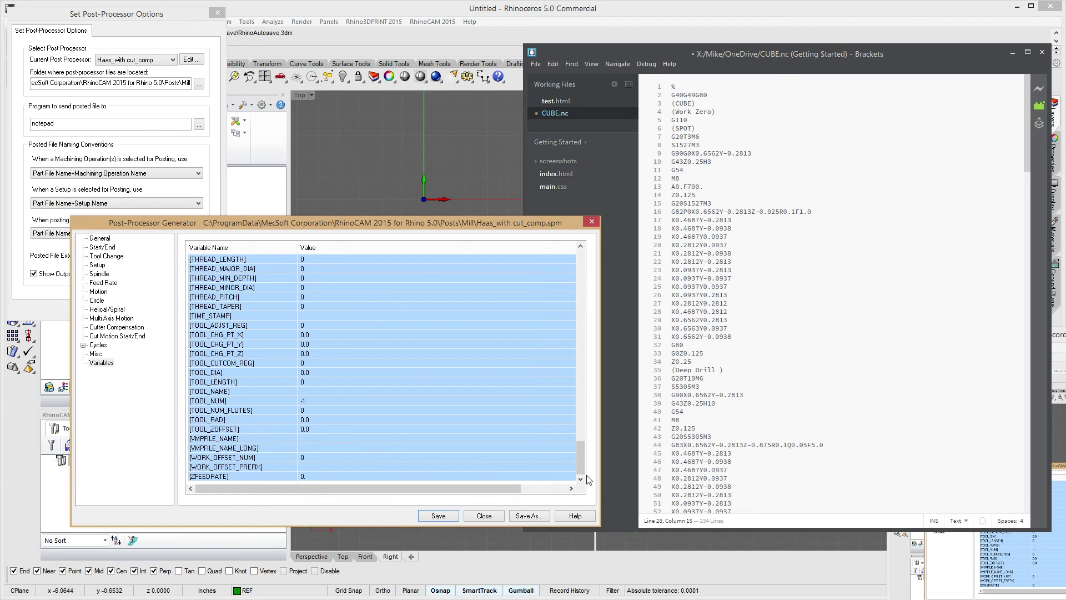
drag(582, 468, 598, 266)
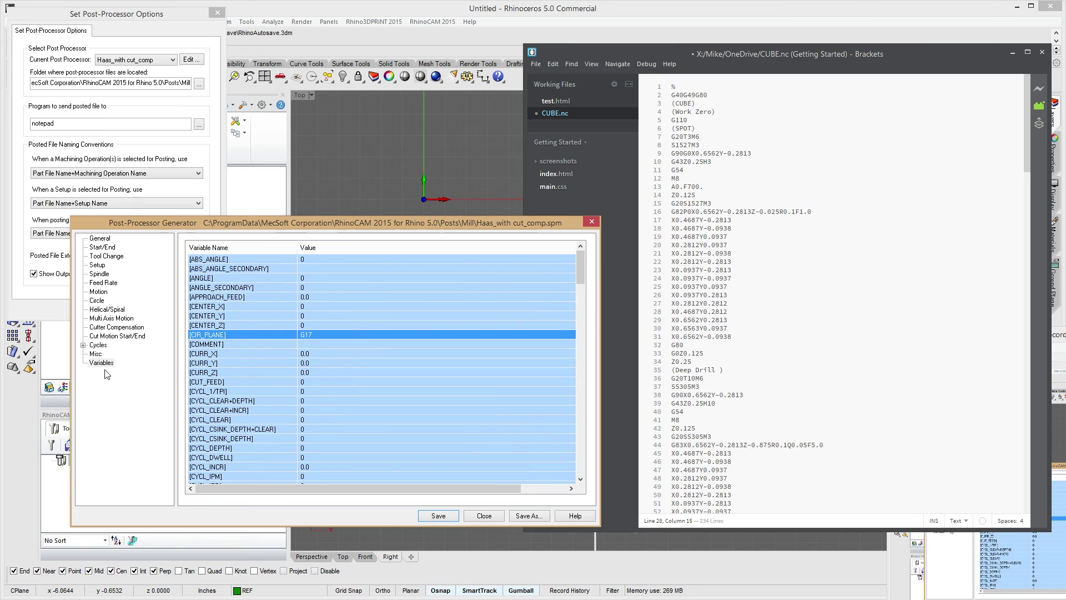
Expand the cycles and examine the G-code and cycle code of each one from Cycle Off to Tap (Clockwise)
click(83, 345)
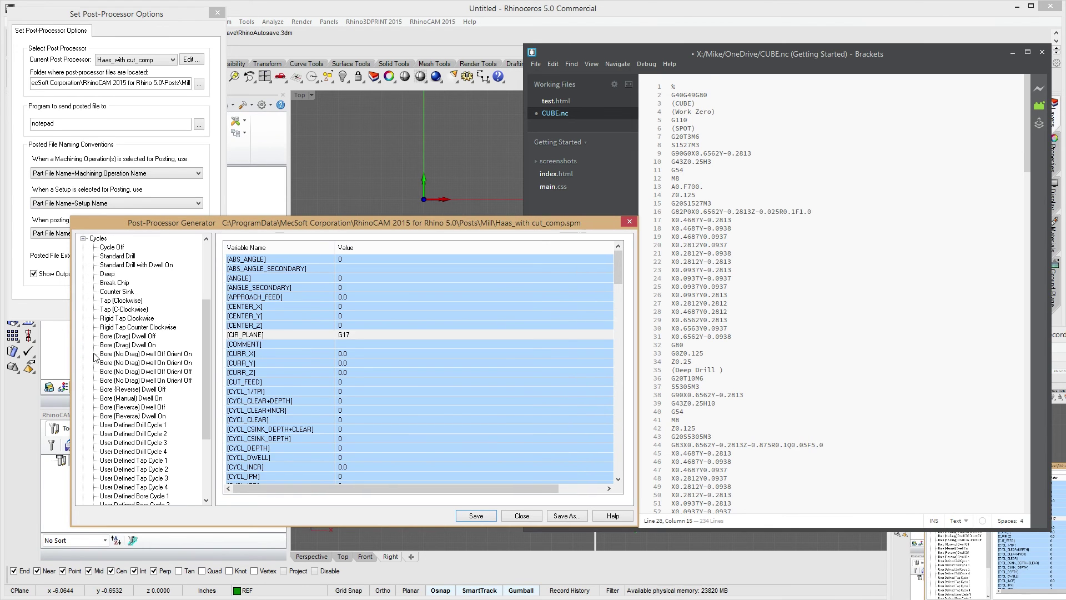
click(116, 247)
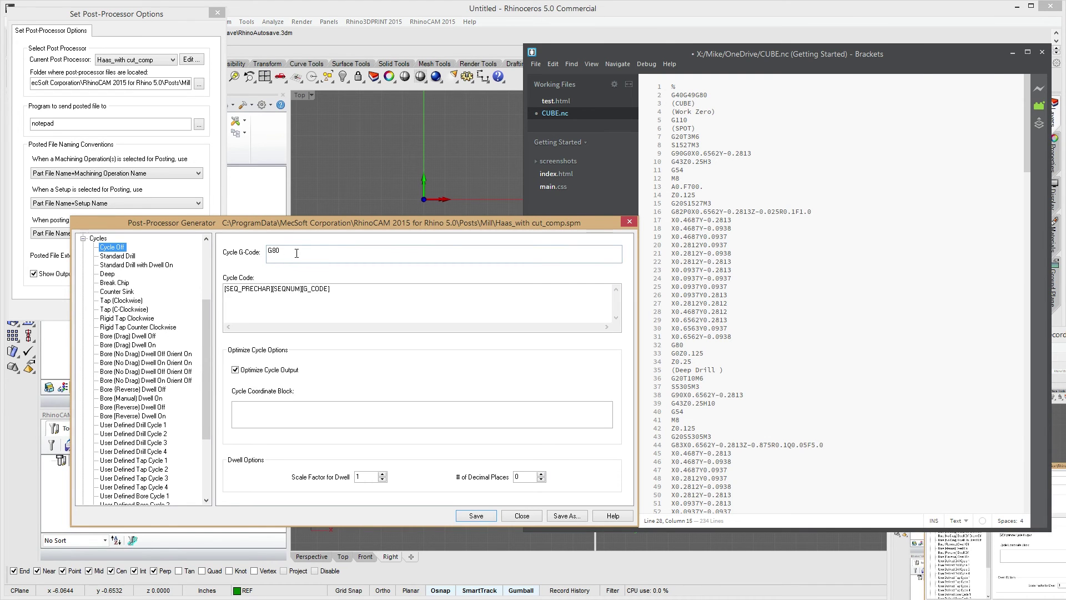
click(118, 256)
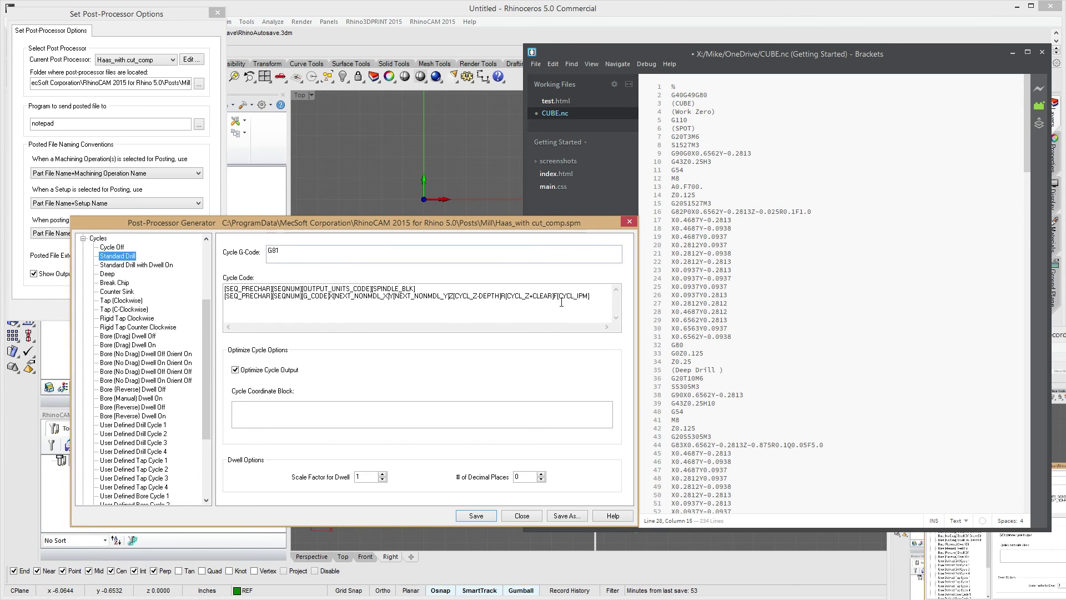
click(129, 265)
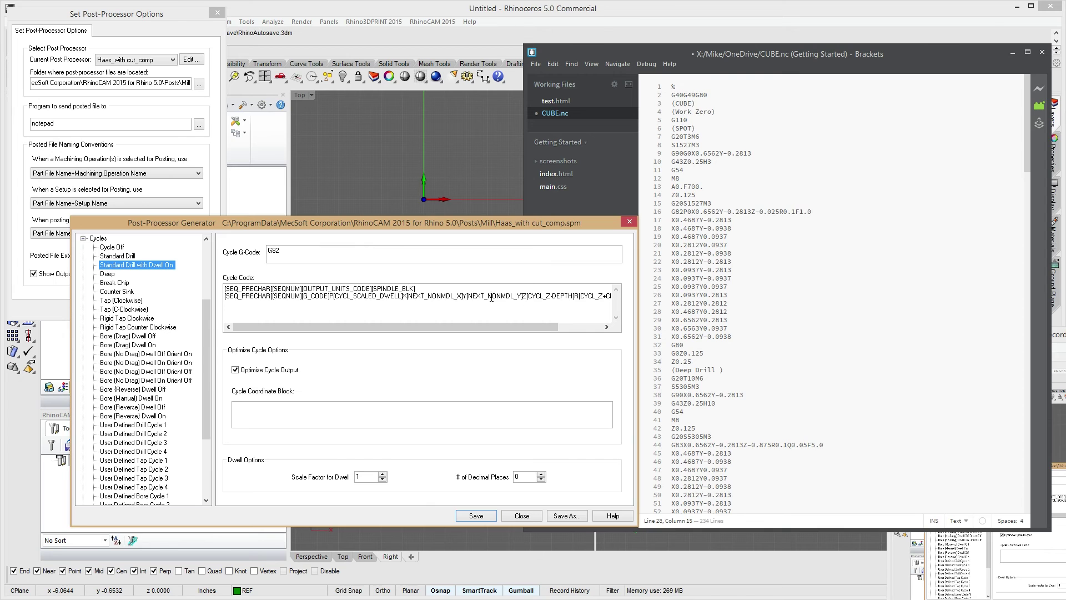
click(114, 274)
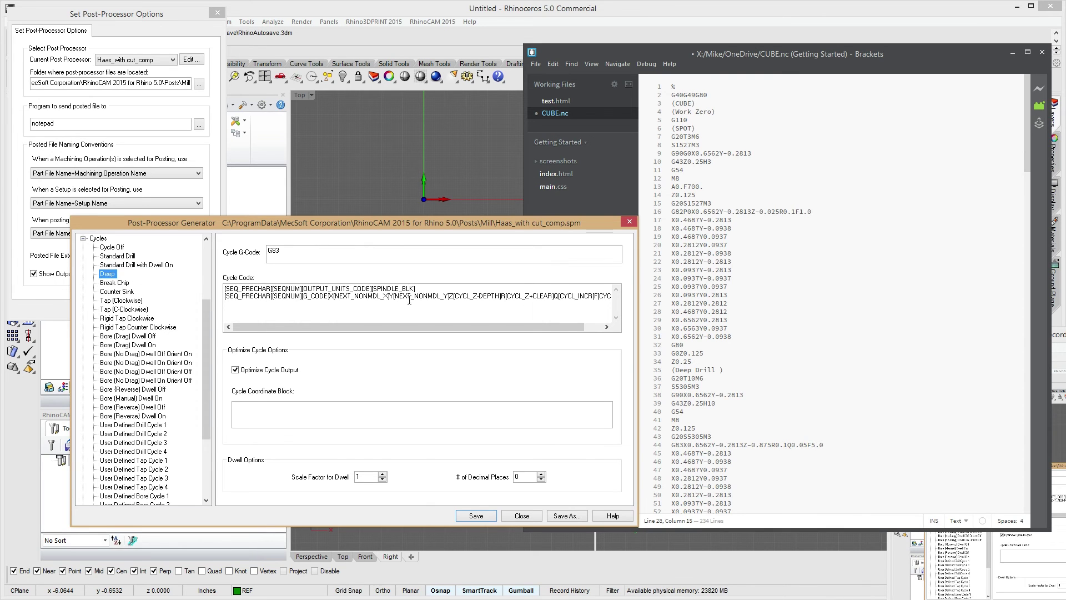
click(120, 283)
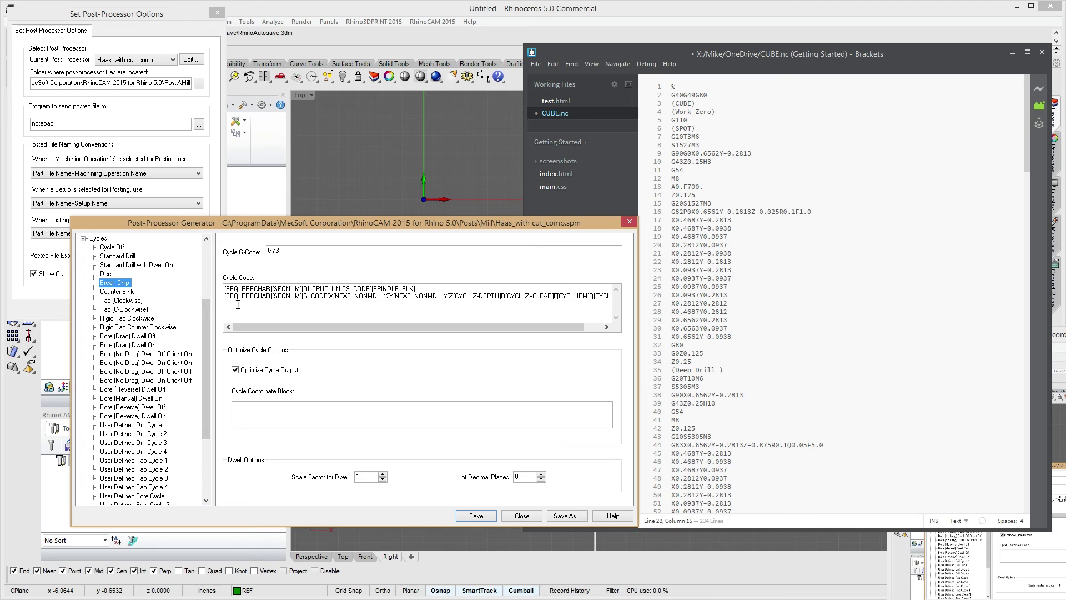
click(112, 292)
click(120, 301)
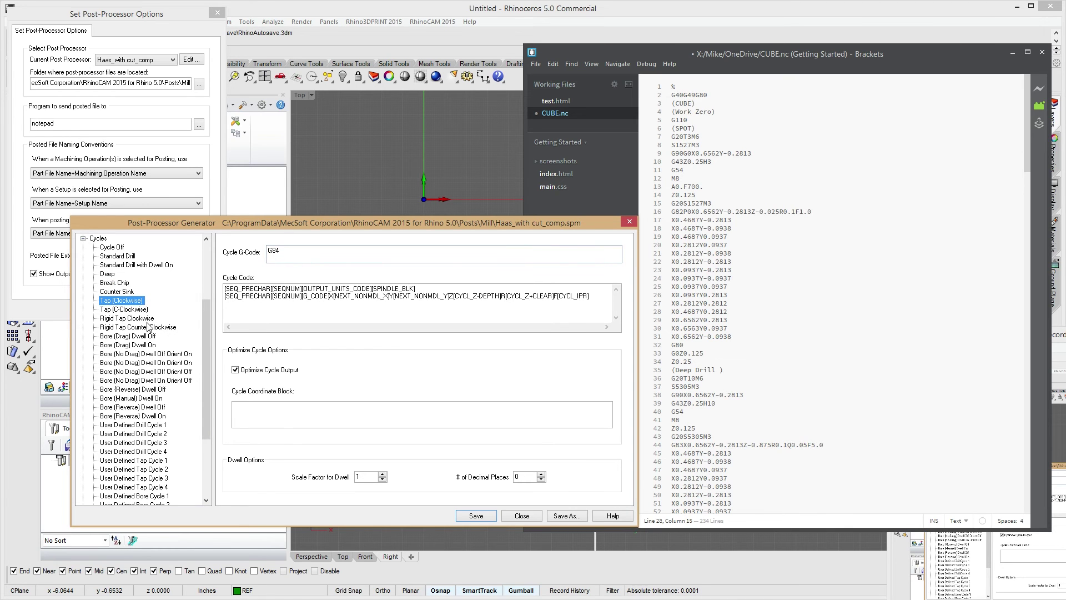
Look through the remaining cycle definitions from Rigid Tap Clockwise to the user-defined and machine control cycles, and collapse the cycle list
click(128, 318)
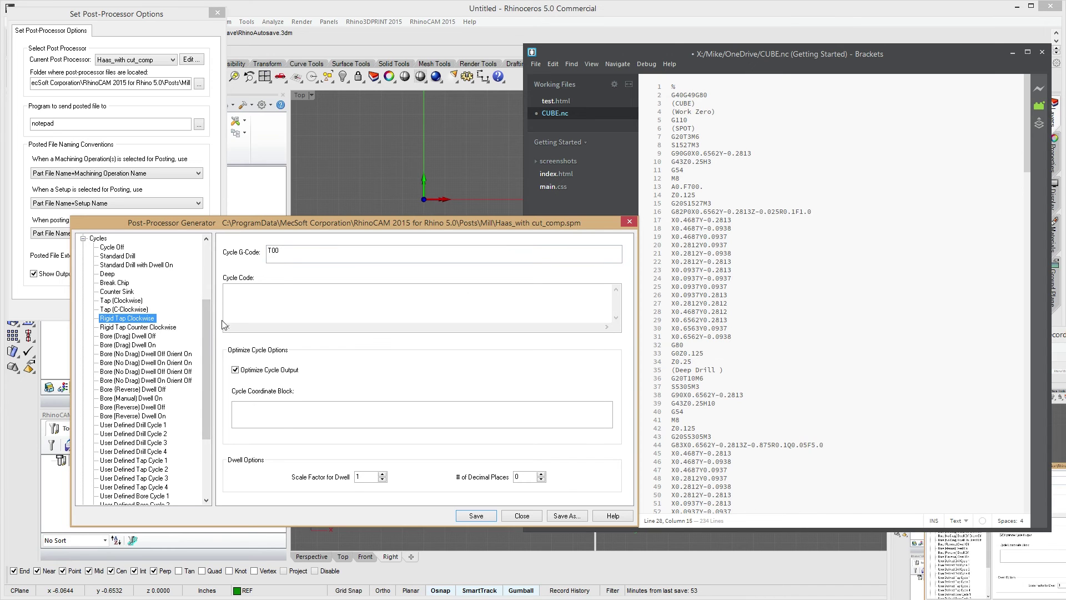
drag(202, 315, 205, 389)
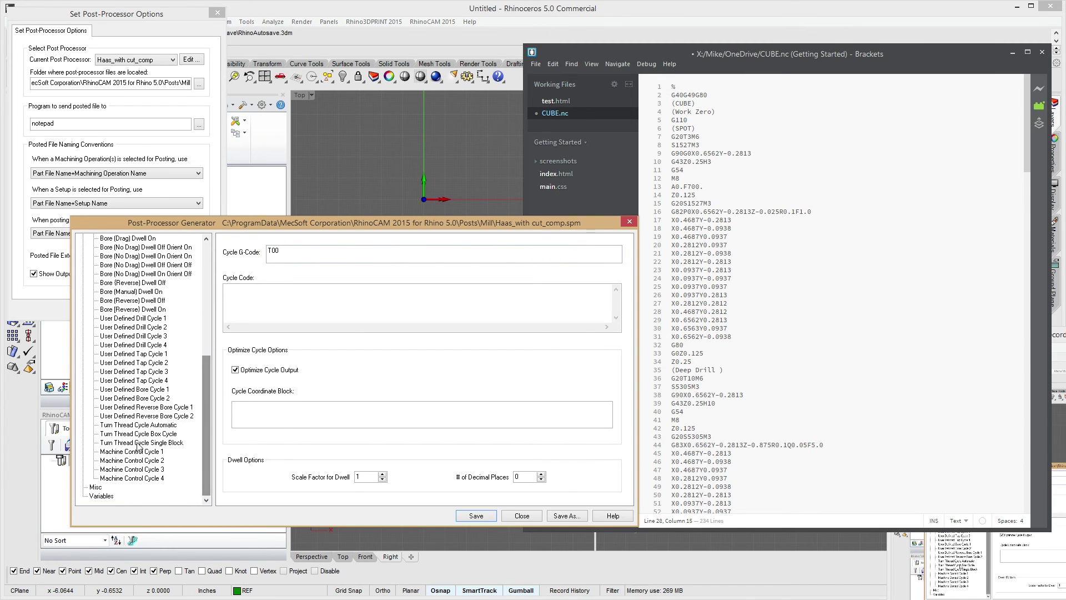
click(120, 318)
click(131, 327)
click(133, 336)
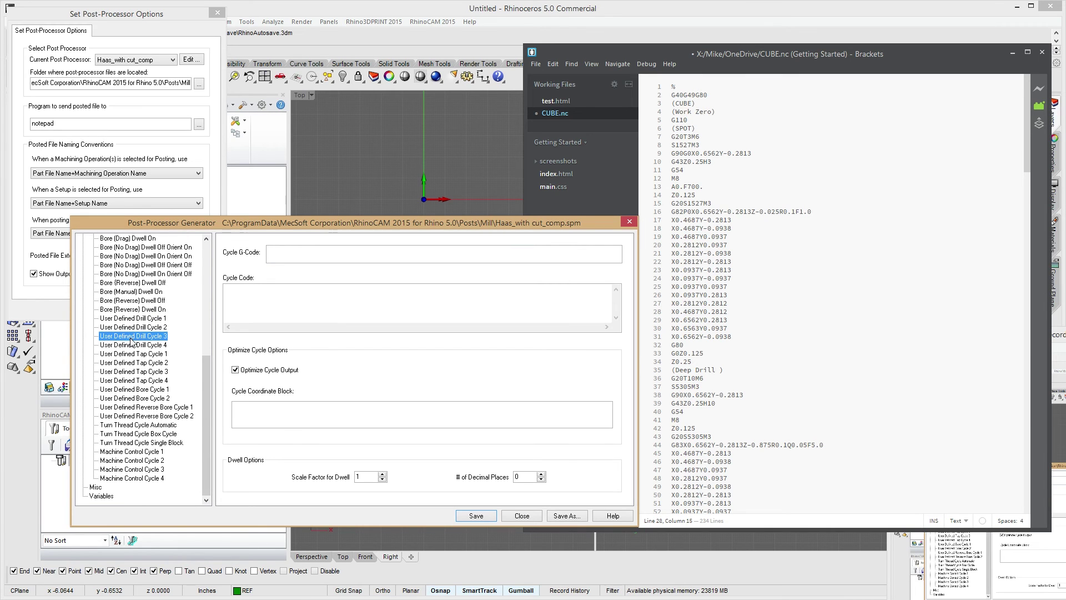
click(132, 345)
click(139, 399)
click(138, 462)
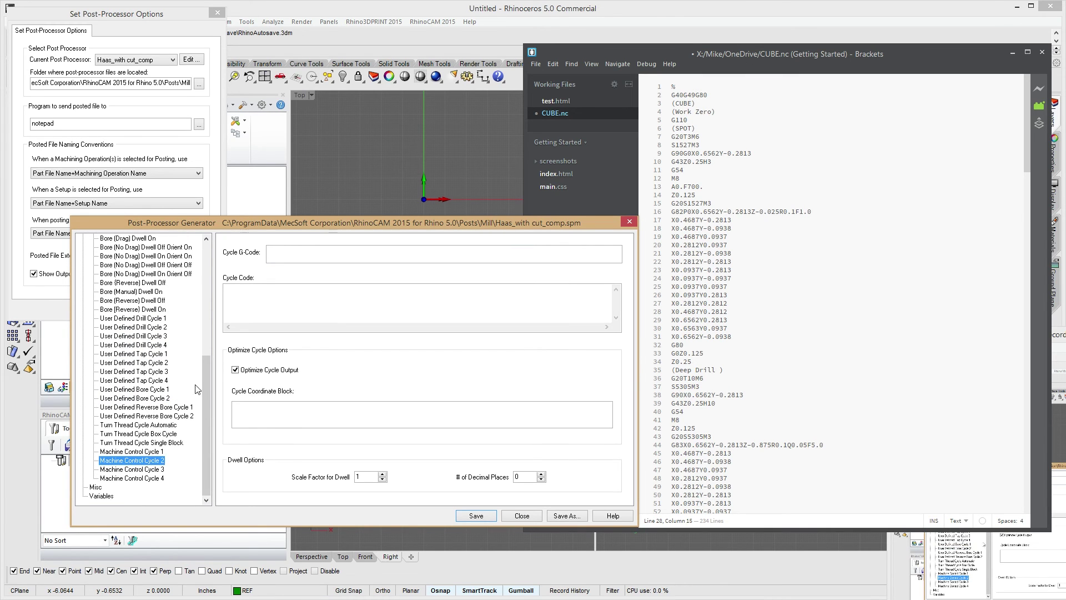
click(205, 259)
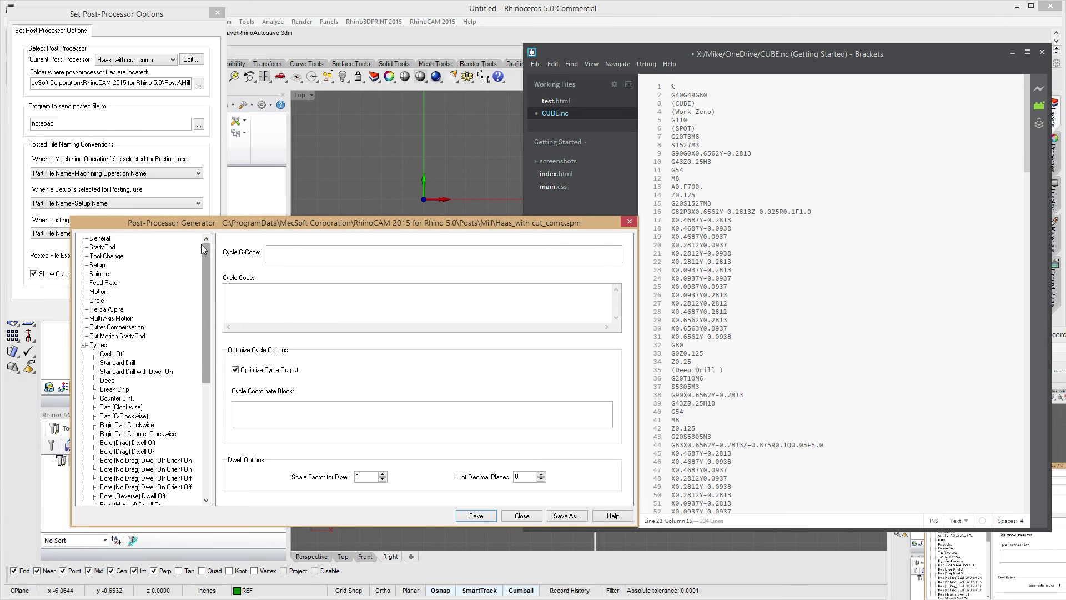
click(82, 346)
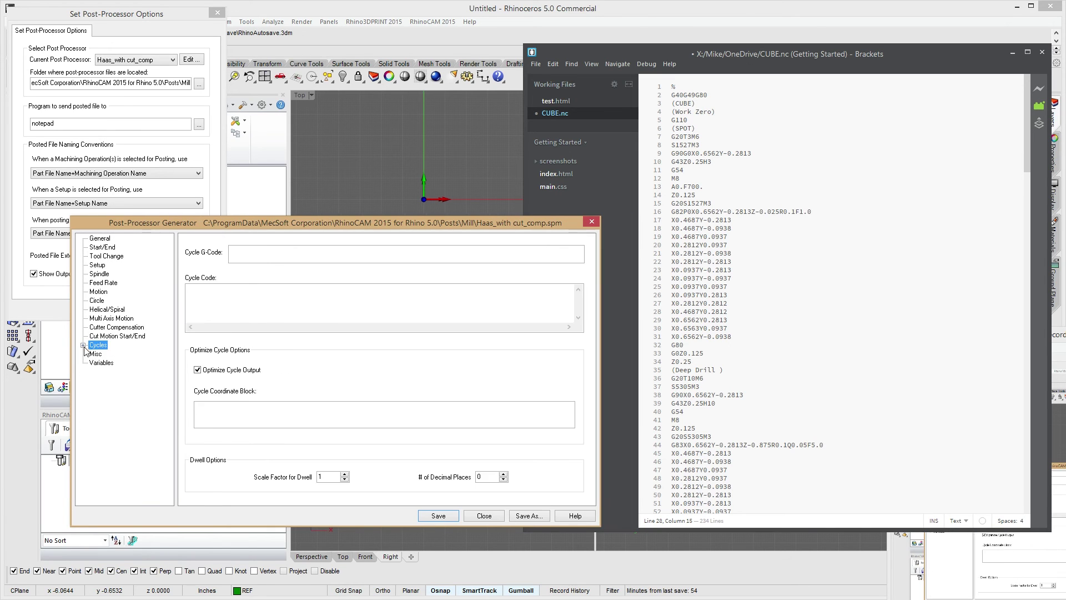
Review the general post-processor settings alongside the drilling coordinates and the G54 and M8 lines in CUBE.nc
click(103, 239)
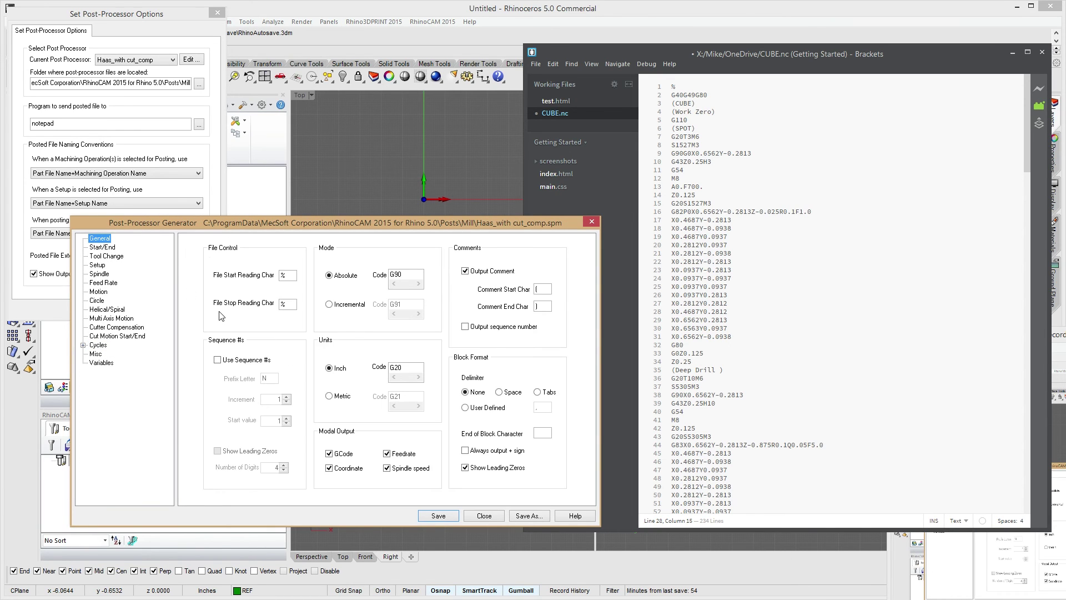
click(817, 239)
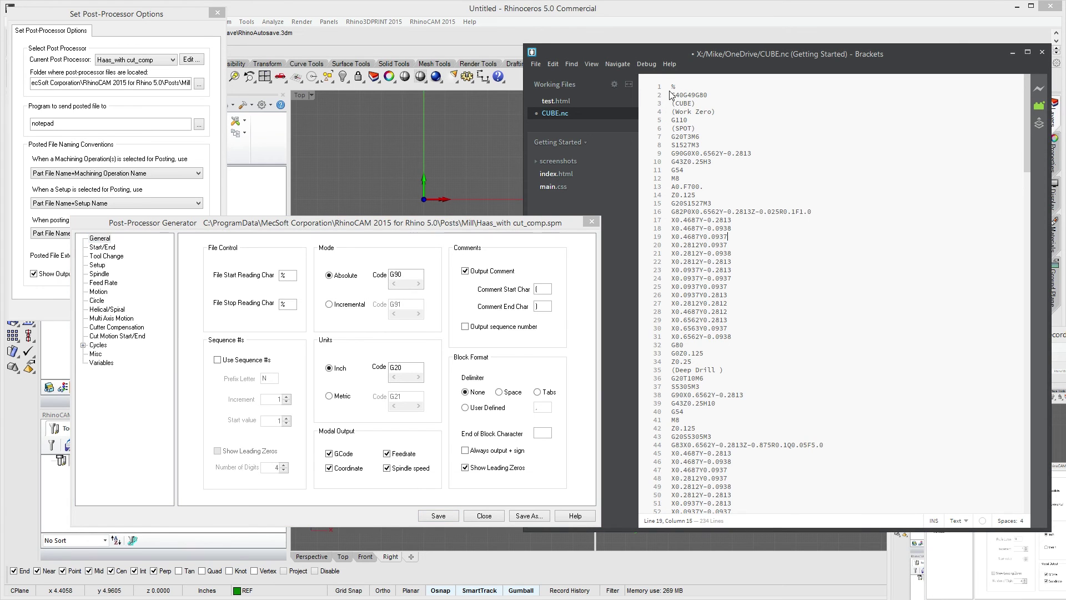
drag(725, 191, 717, 439)
click(731, 287)
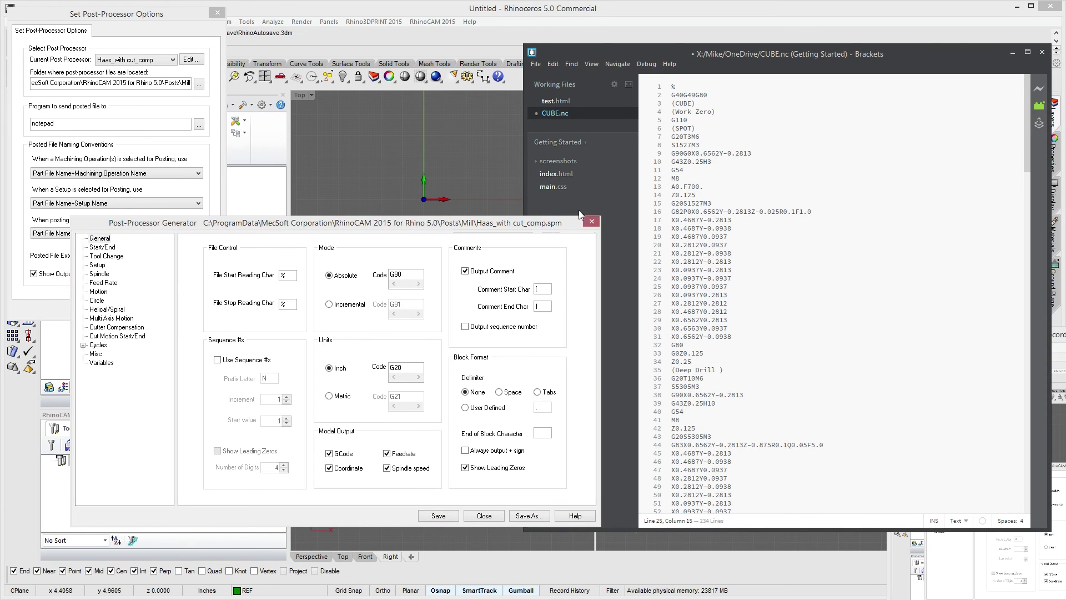
drag(684, 171, 670, 170)
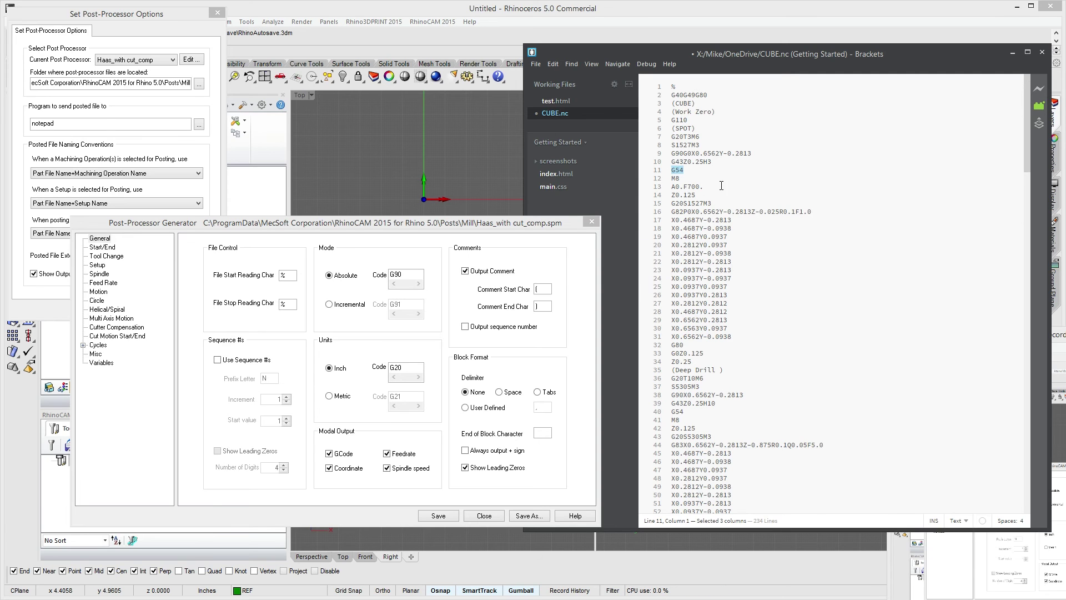
click(681, 178)
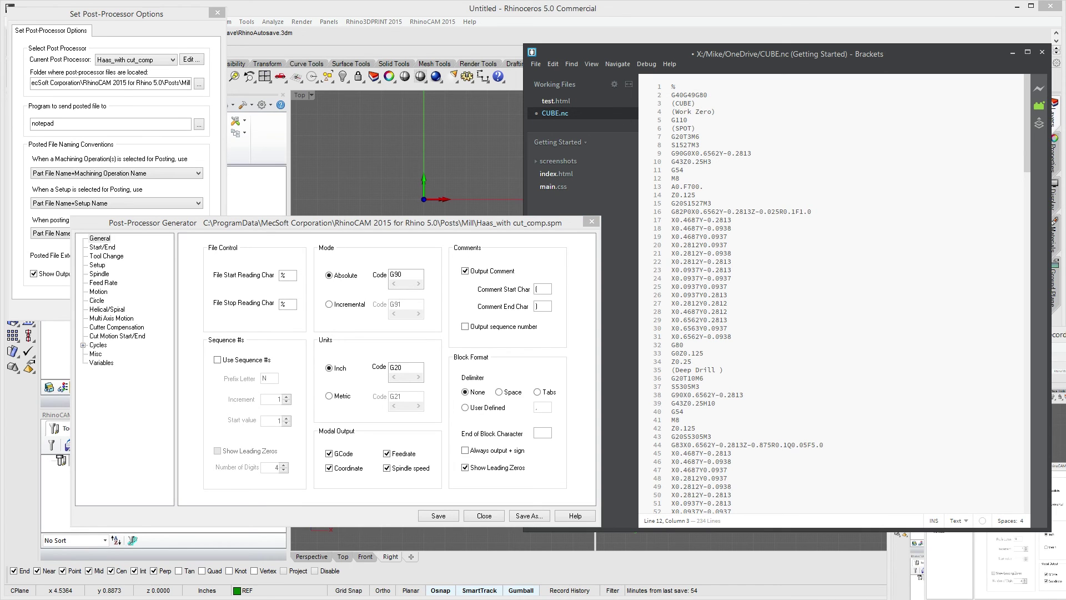
Close CUBE.nc without saving its changes and exit Brackets
click(536, 113)
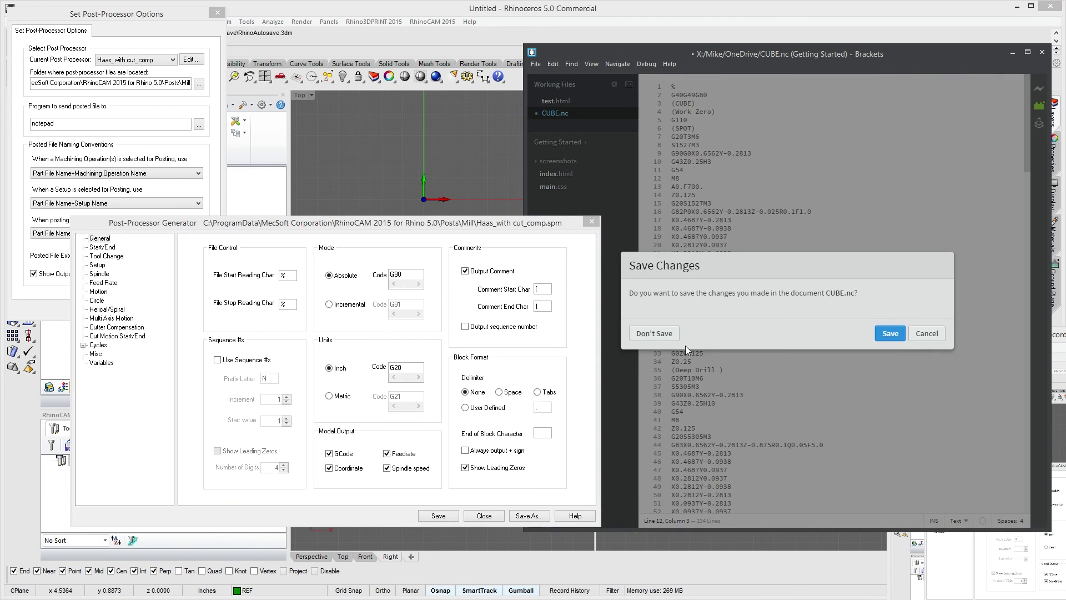
click(661, 336)
click(1043, 52)
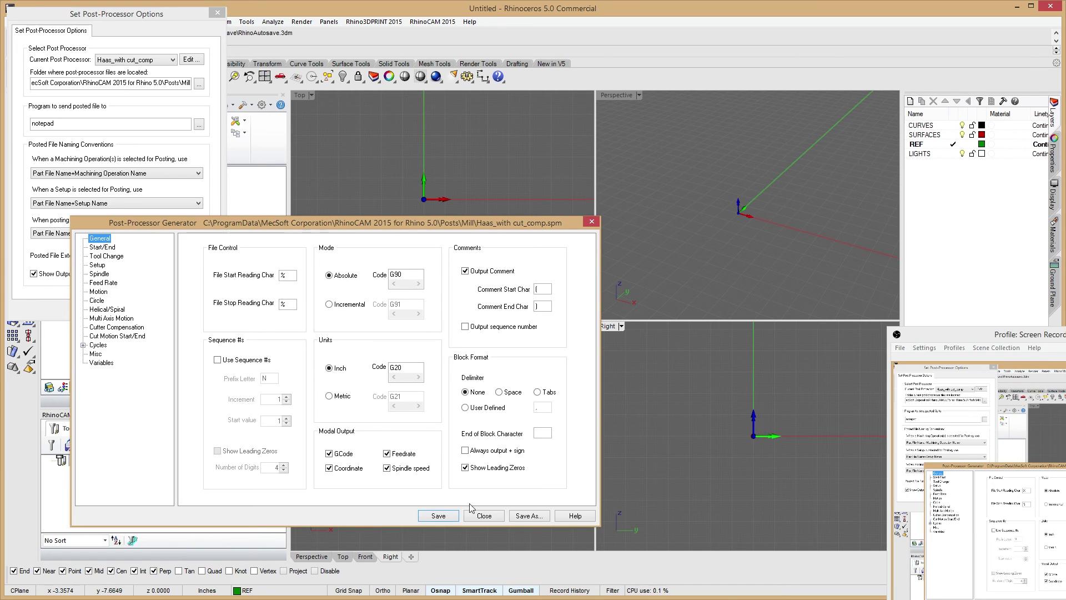
Save the Haas_with cut_comp post processor, close its editor and accept the post-processor options
click(445, 515)
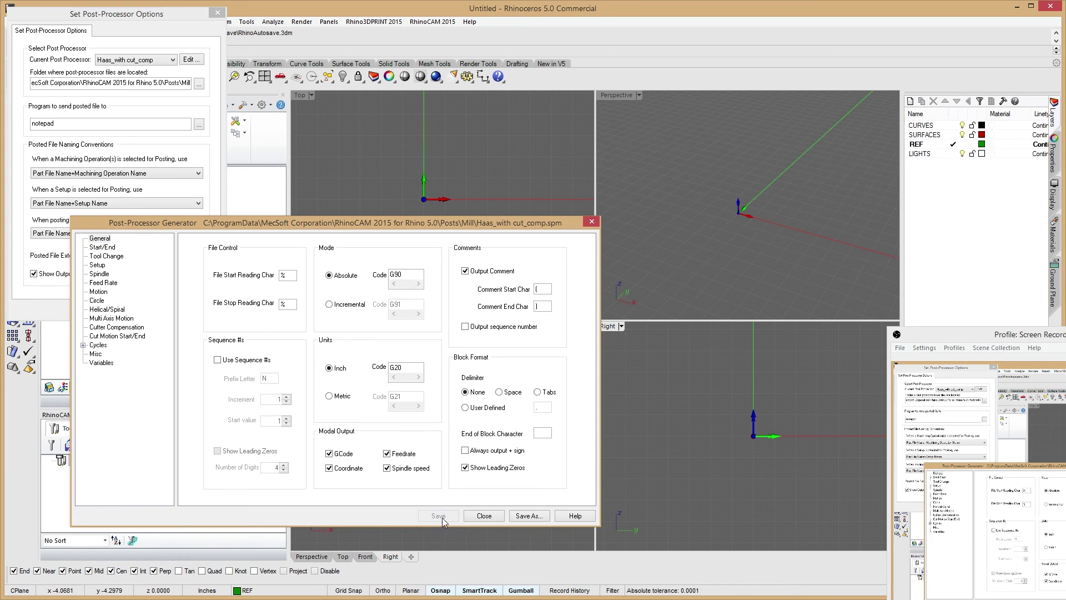
click(484, 515)
click(105, 311)
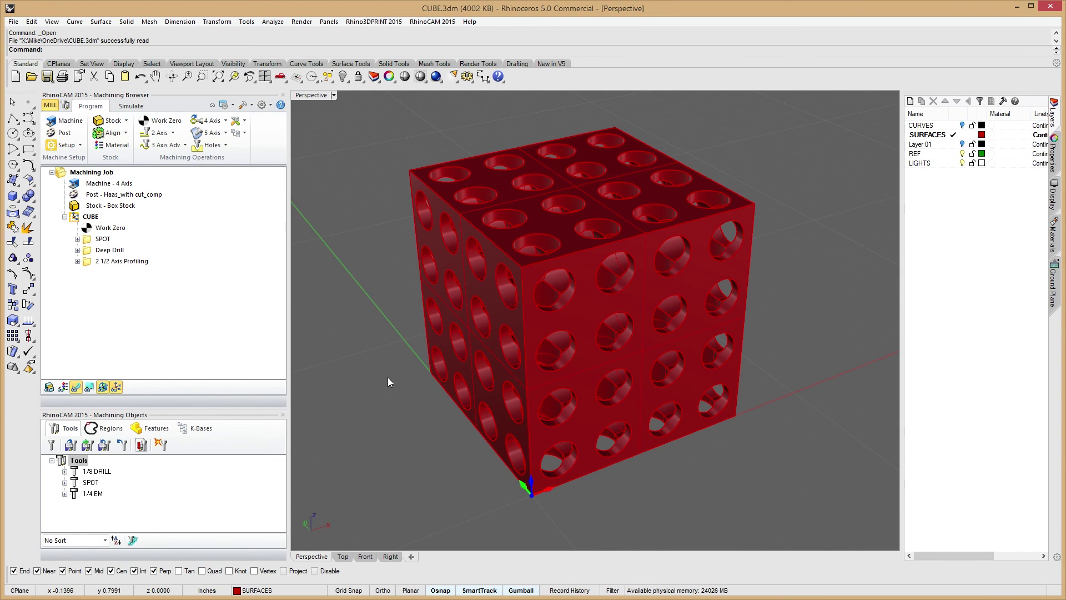
Inspect the cube model and its origin, and examine the SPOT, Deep Drill and 2 1/2 Axis Profiling toolpaths
mouse_move(387, 378)
right_down()
mouse_move(383, 391)
mouse_move(567, 371)
mouse_move(384, 382)
right_up()
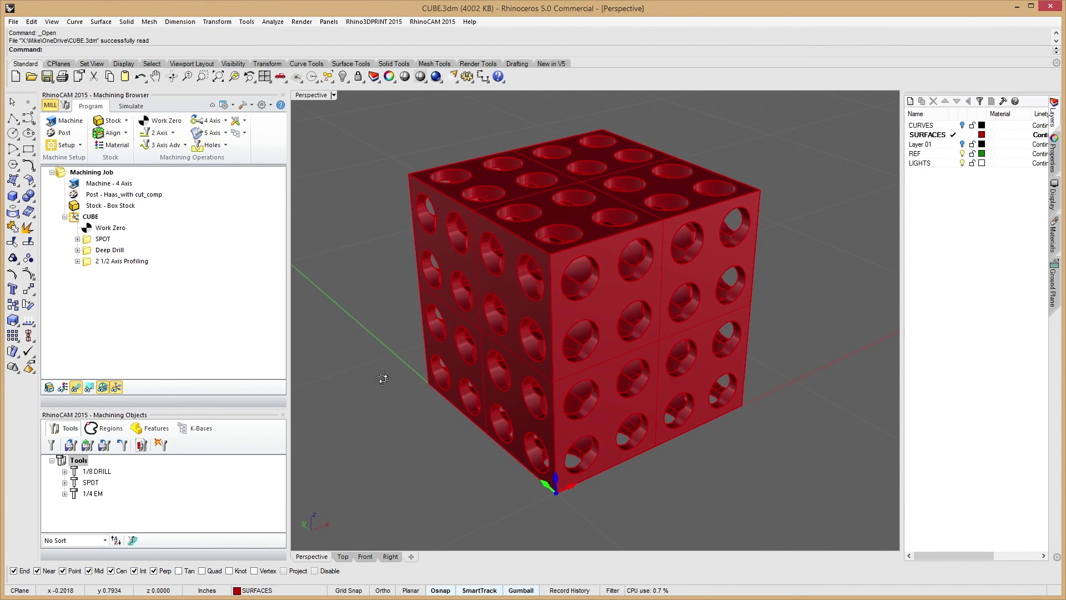
mouse_move(781, 374)
right_down()
mouse_move(755, 374)
mouse_move(772, 373)
right_up()
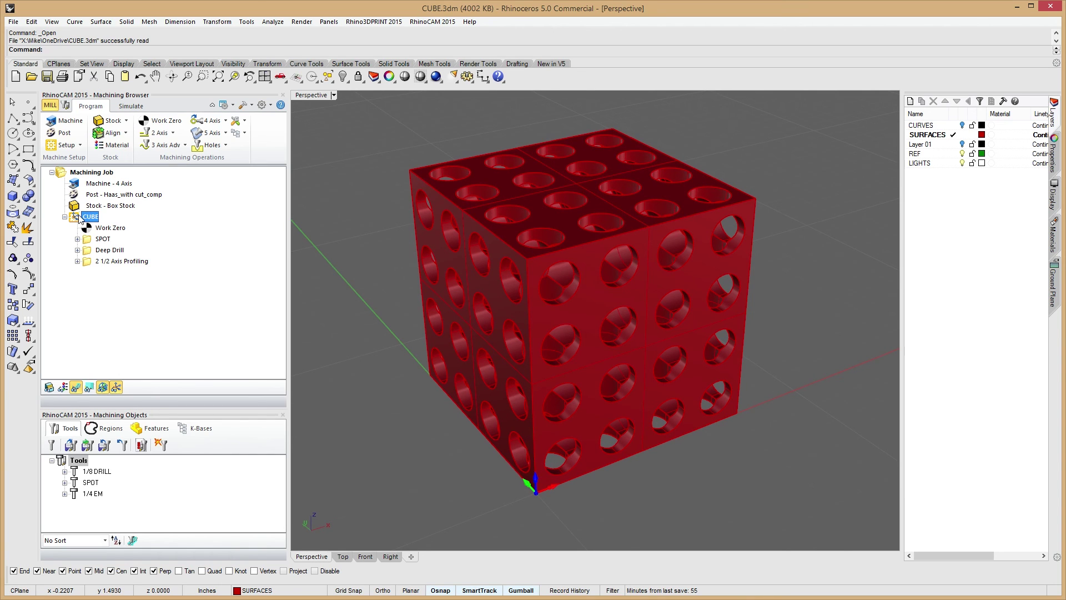
right_drag(709, 454, 736, 498)
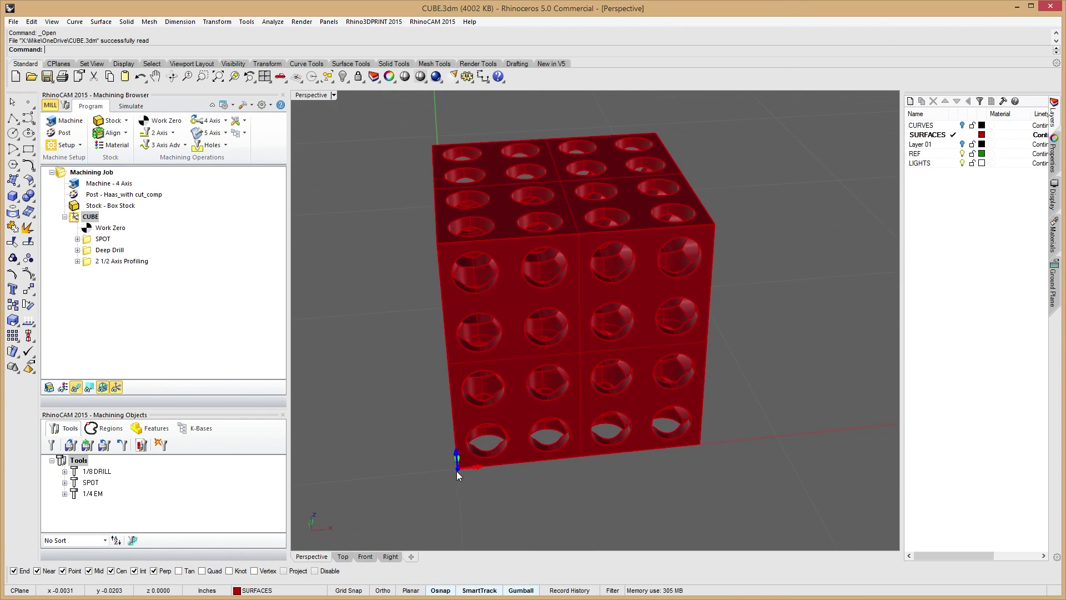
key(Home)
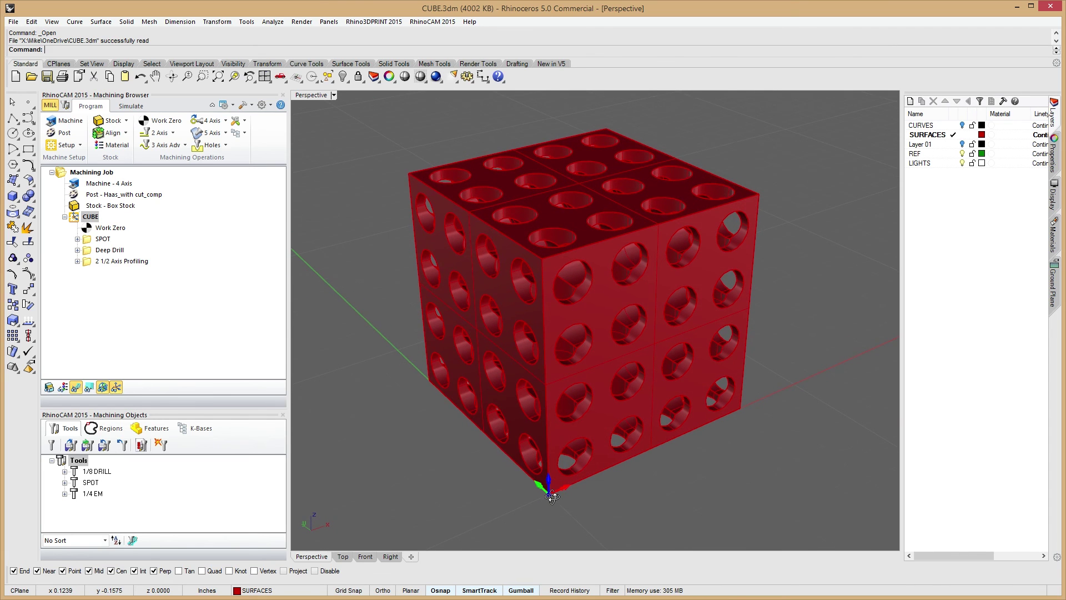
shift+right_drag(455, 485, 468, 445)
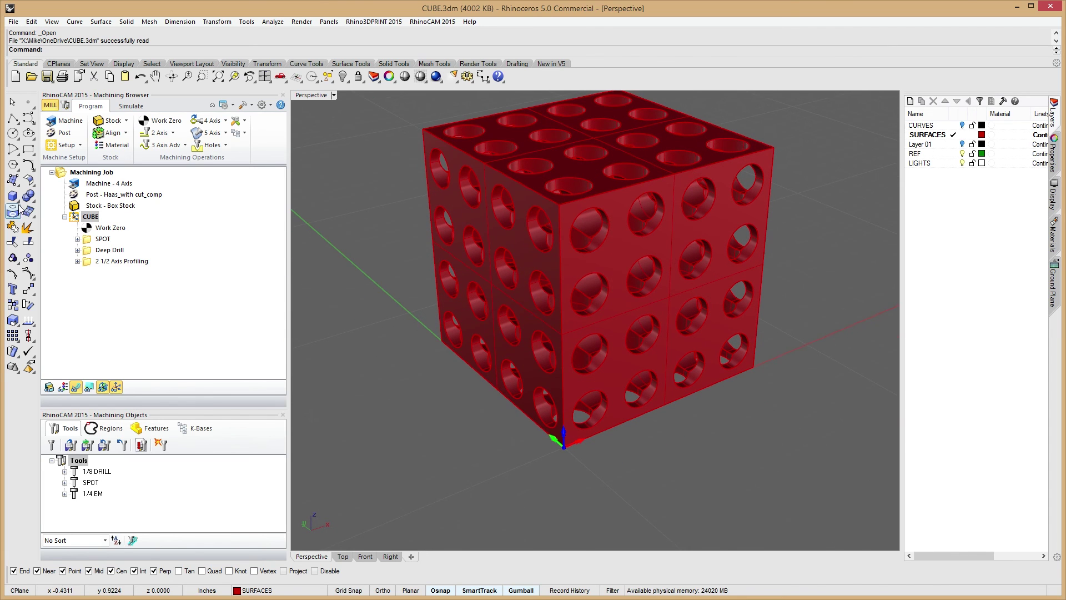
click(103, 239)
right_drag(652, 309, 664, 328)
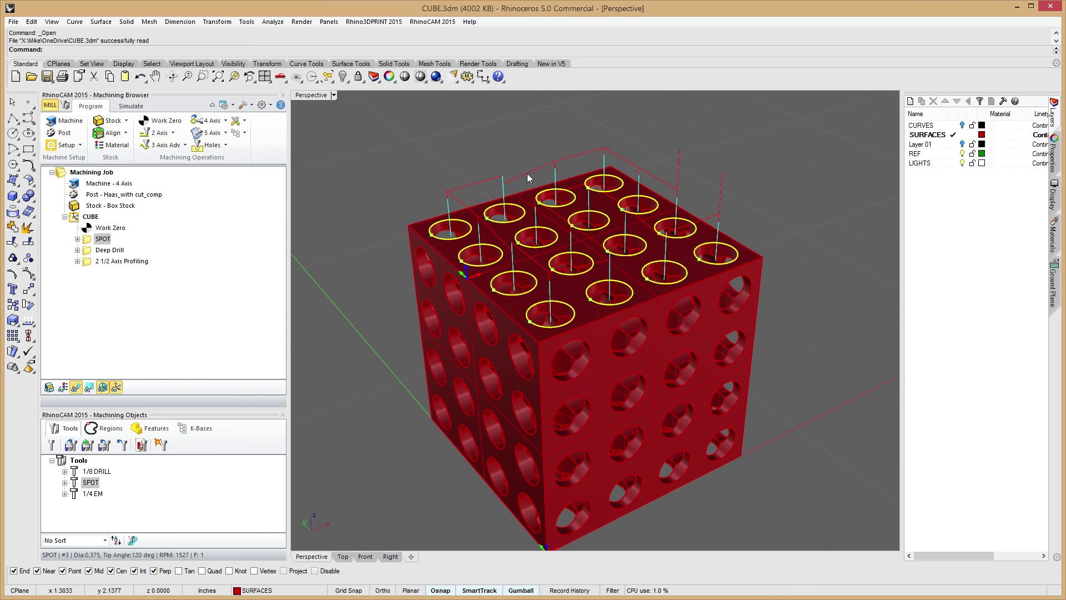
click(88, 251)
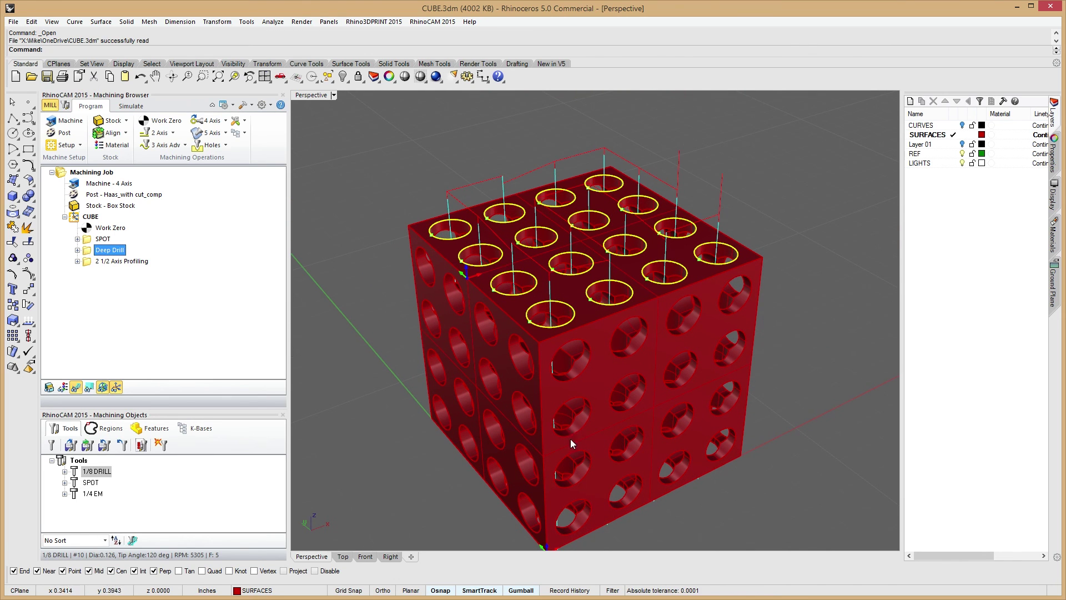
right_drag(543, 496, 578, 332)
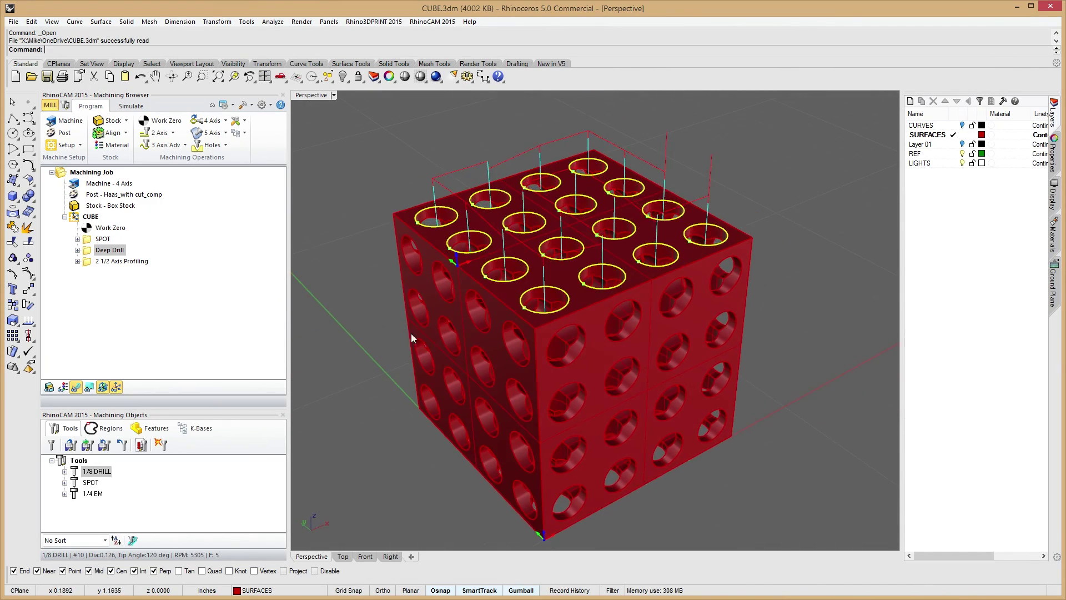
click(121, 261)
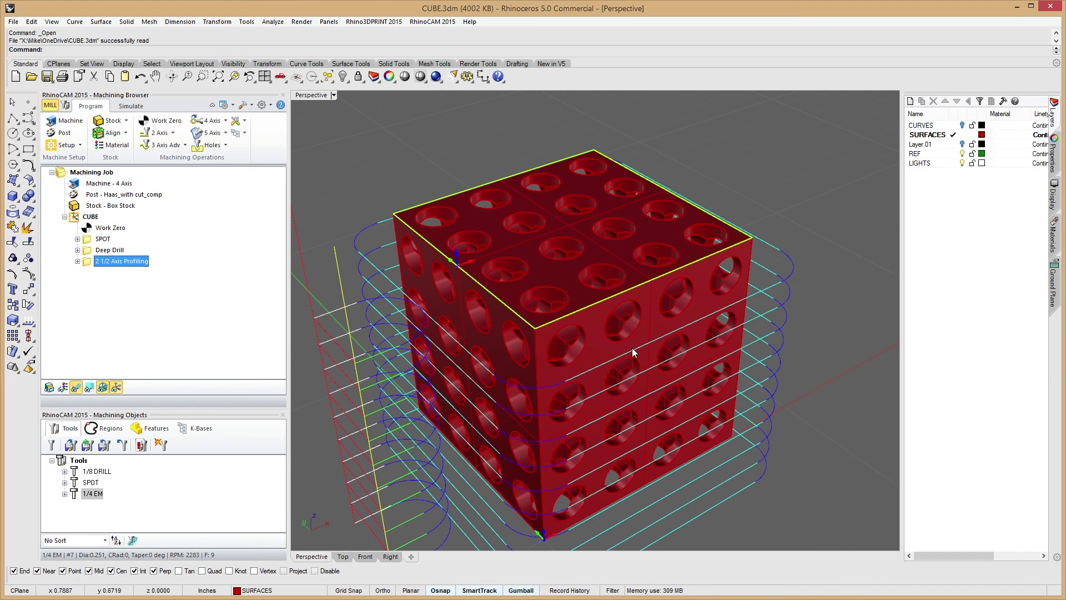
click(114, 316)
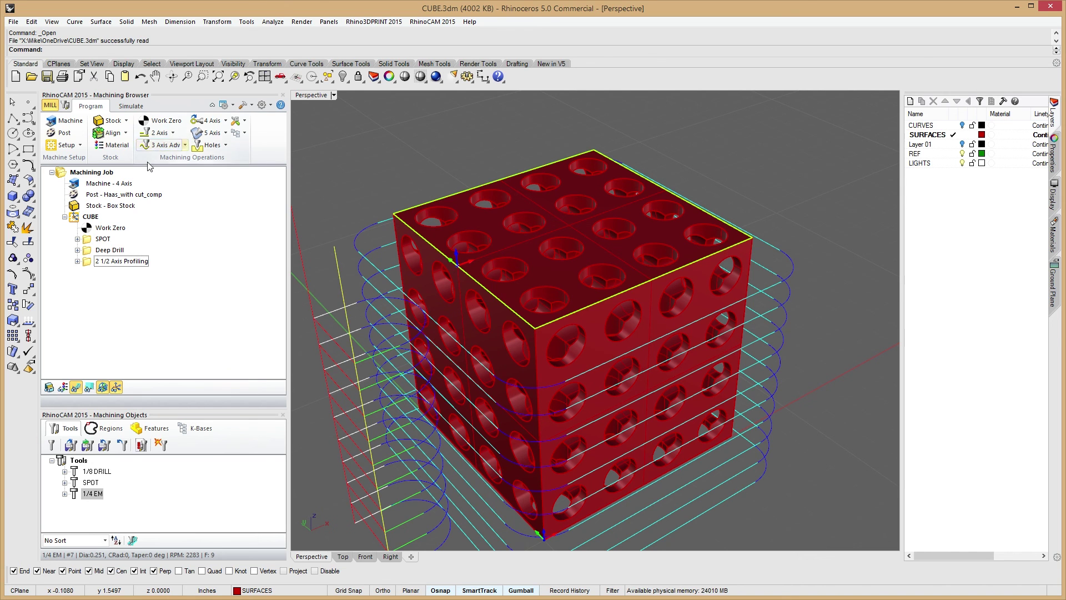
Check the tool change macros of the Haas_with cut_comp post processor for hard-coded G54 offsets, and close the post-processor options
double_click(138, 194)
click(191, 60)
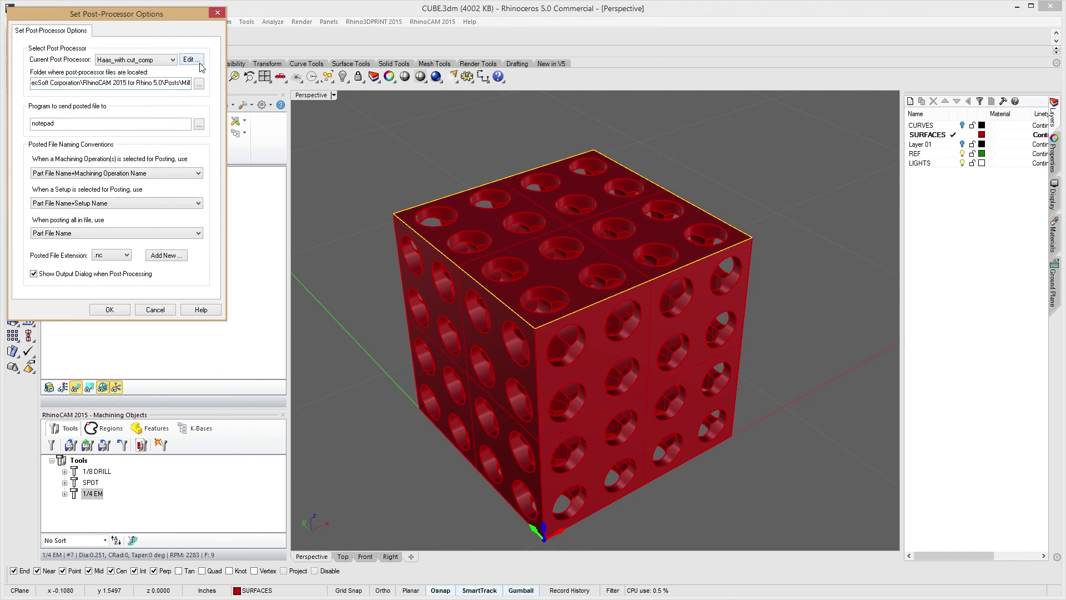
drag(819, 241, 687, 179)
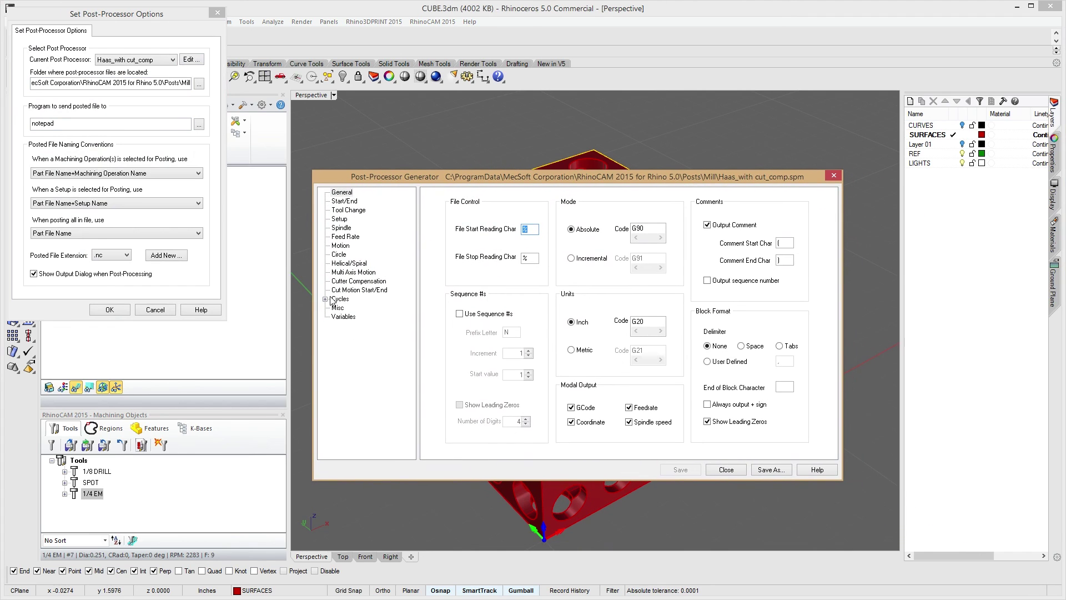
click(348, 210)
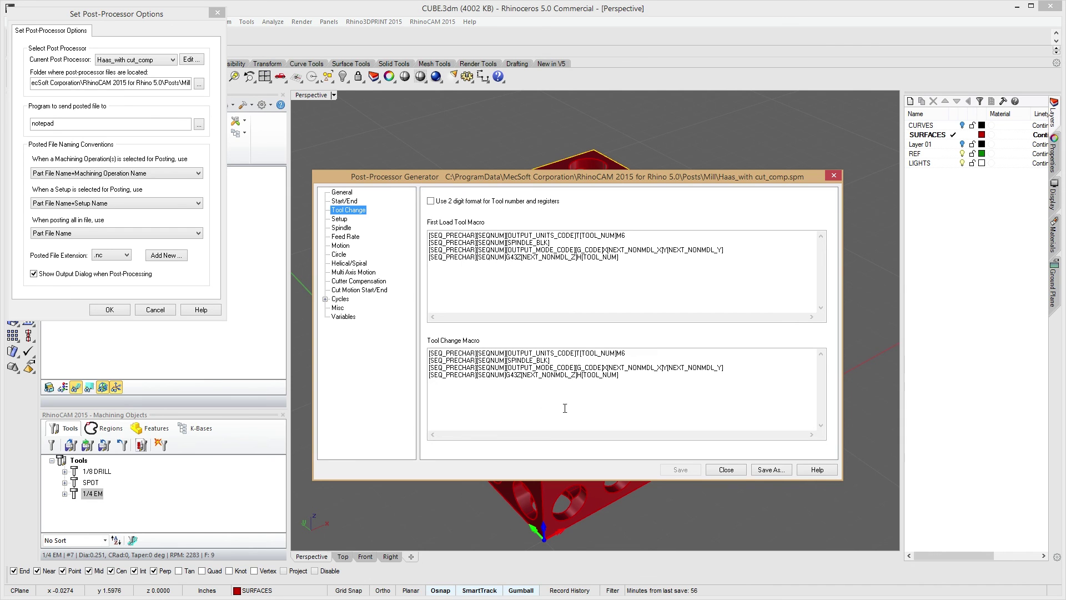
click(722, 470)
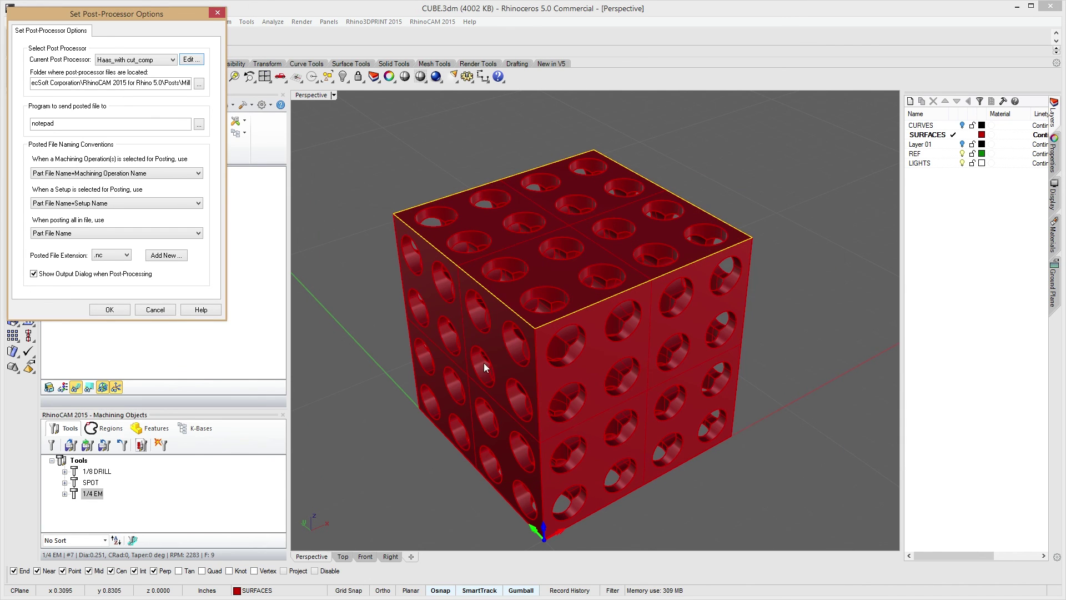
click(109, 309)
Post the CUBE setup with Haas_with cut_comp to CUBE.nc in the OneDrive folder, replacing the existing file
right_click(86, 217)
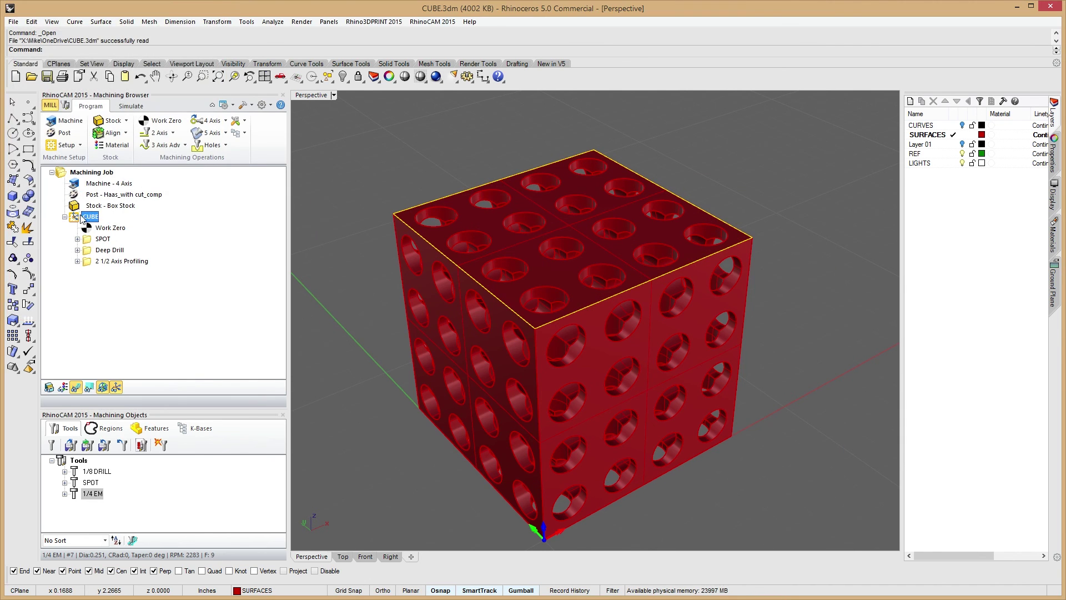
click(119, 242)
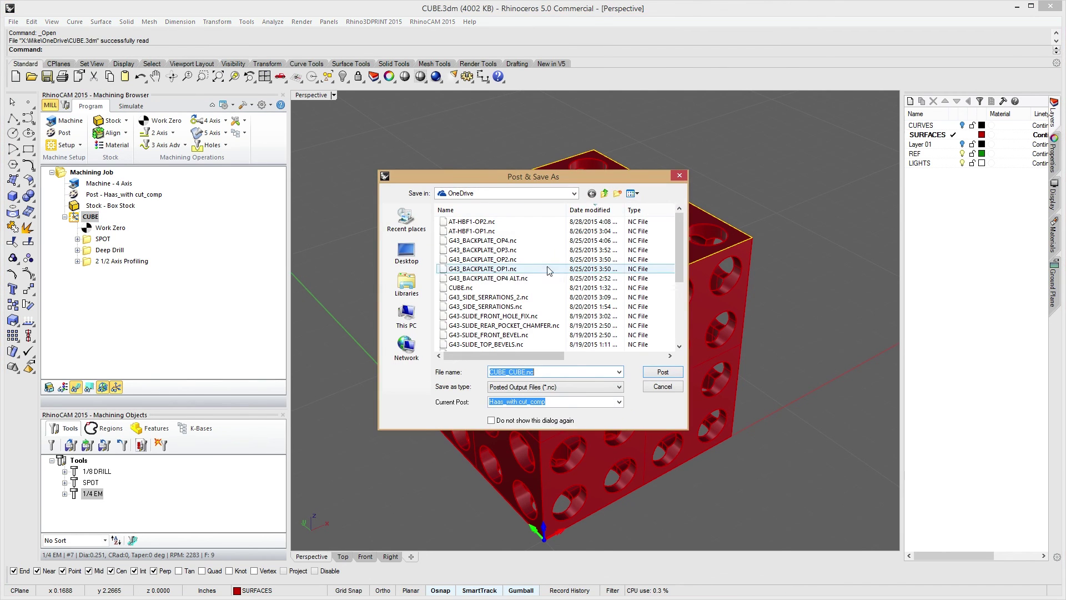
click(476, 287)
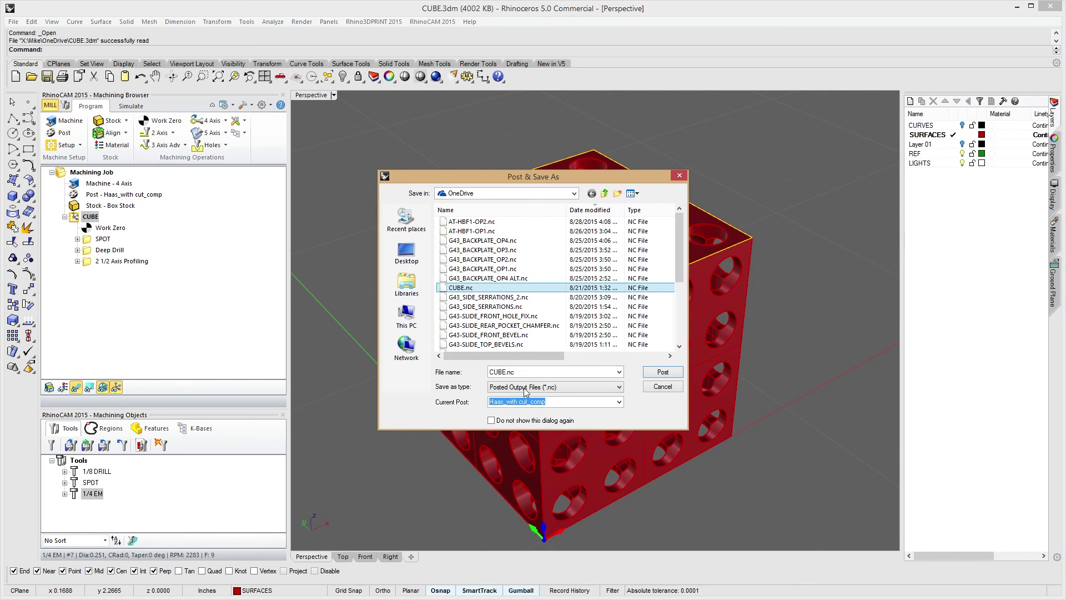
click(663, 372)
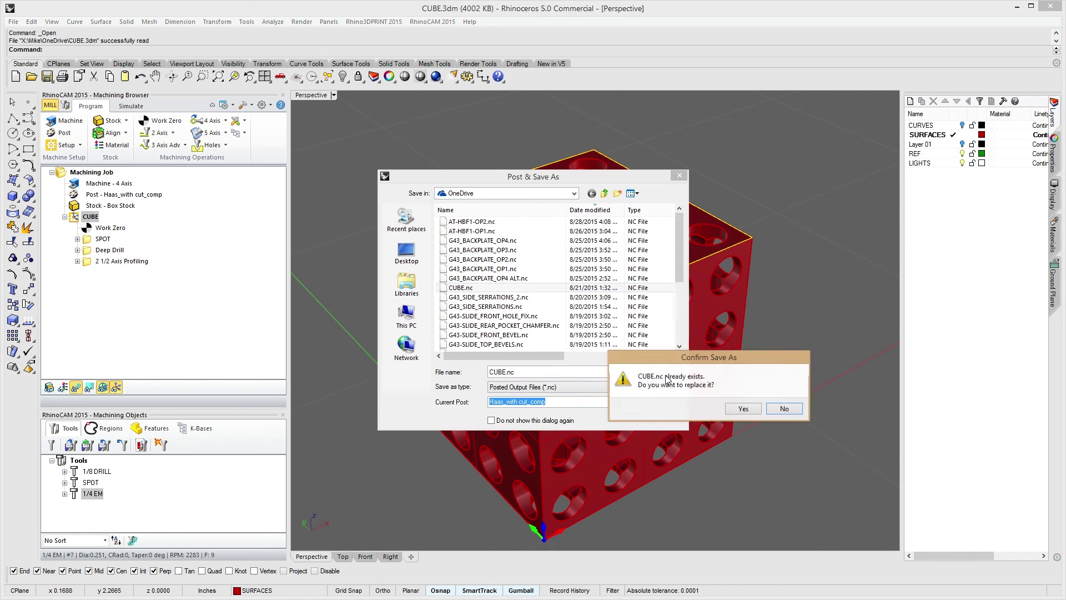
click(742, 408)
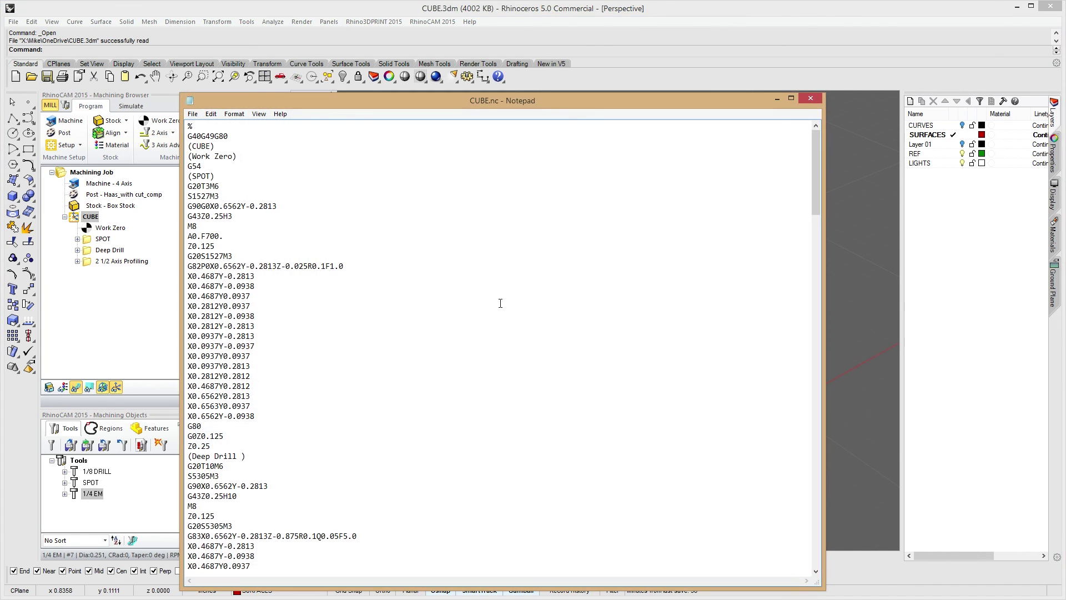
Examine the lines from G43 to M8 in the newly posted CUBE.nc, and close the file
drag(300, 101, 386, 65)
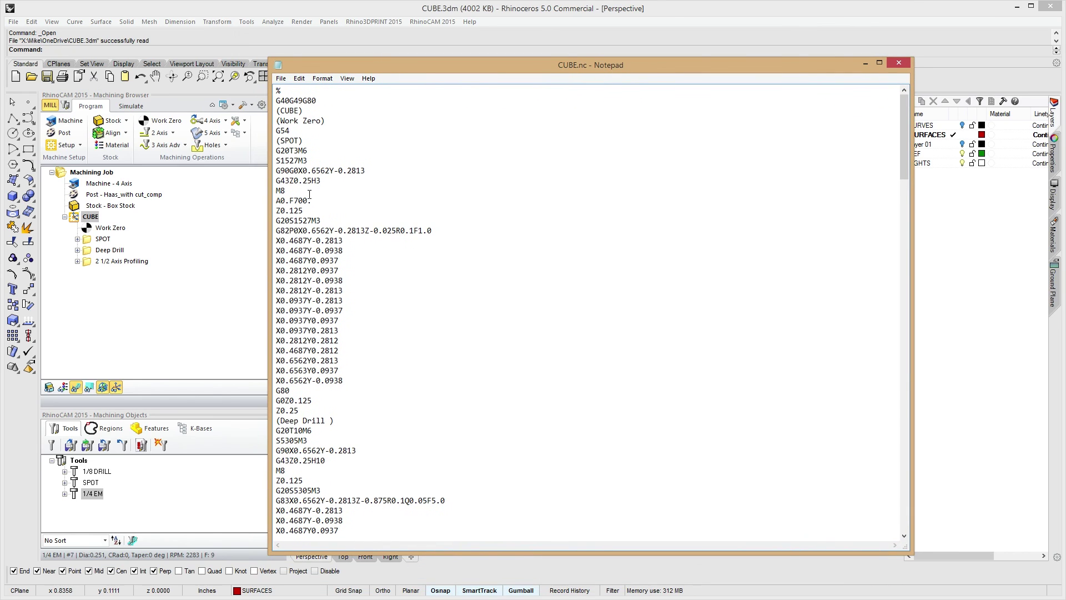
drag(277, 180, 318, 191)
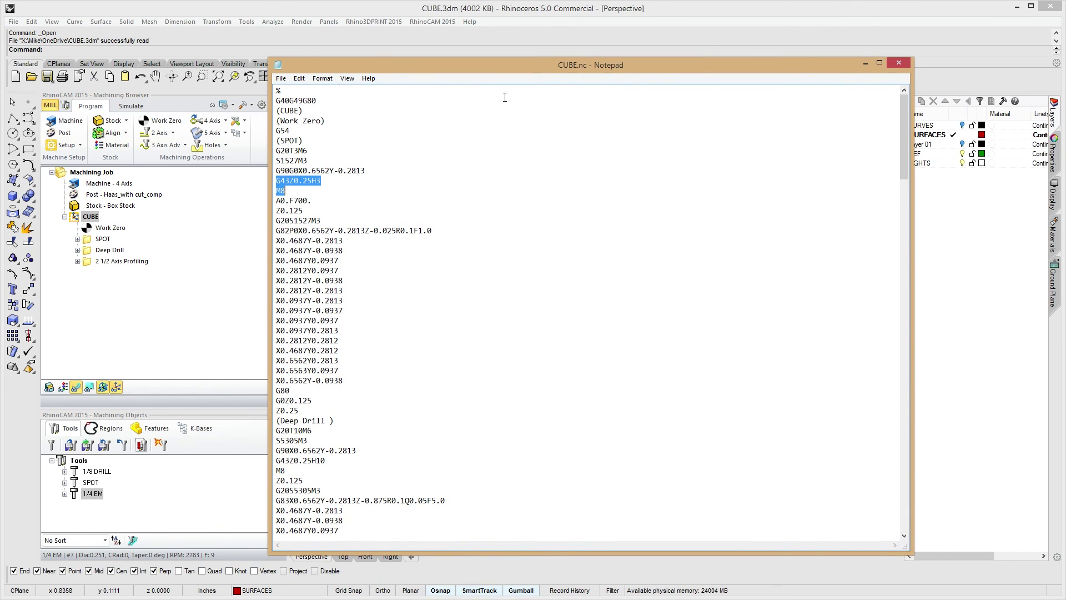
click(905, 63)
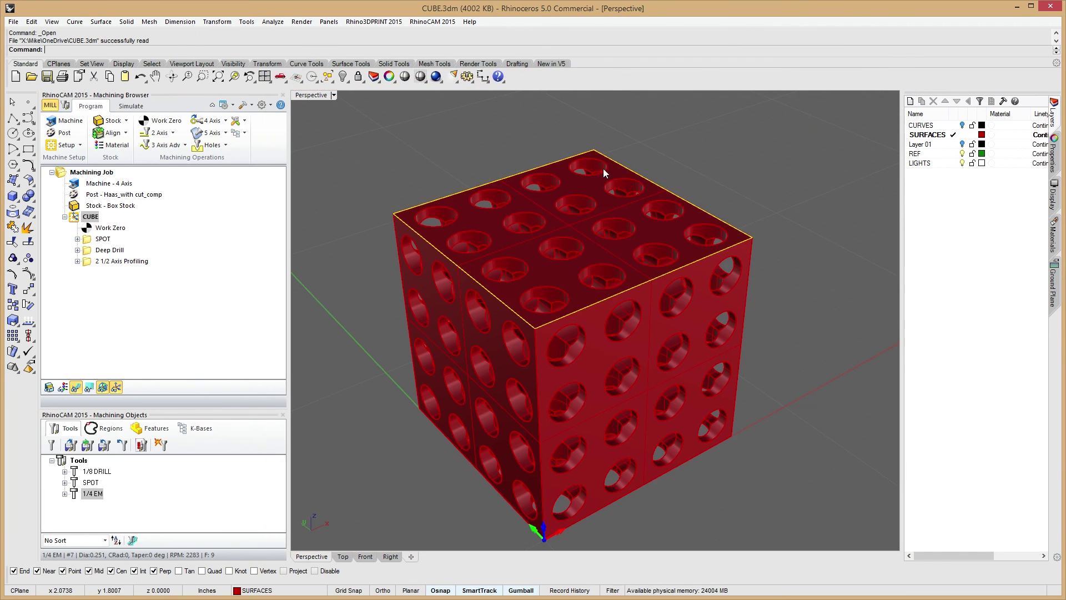
Check the work offset output and register number in the Work Zero settings of the CUBE setup
double_click(92, 228)
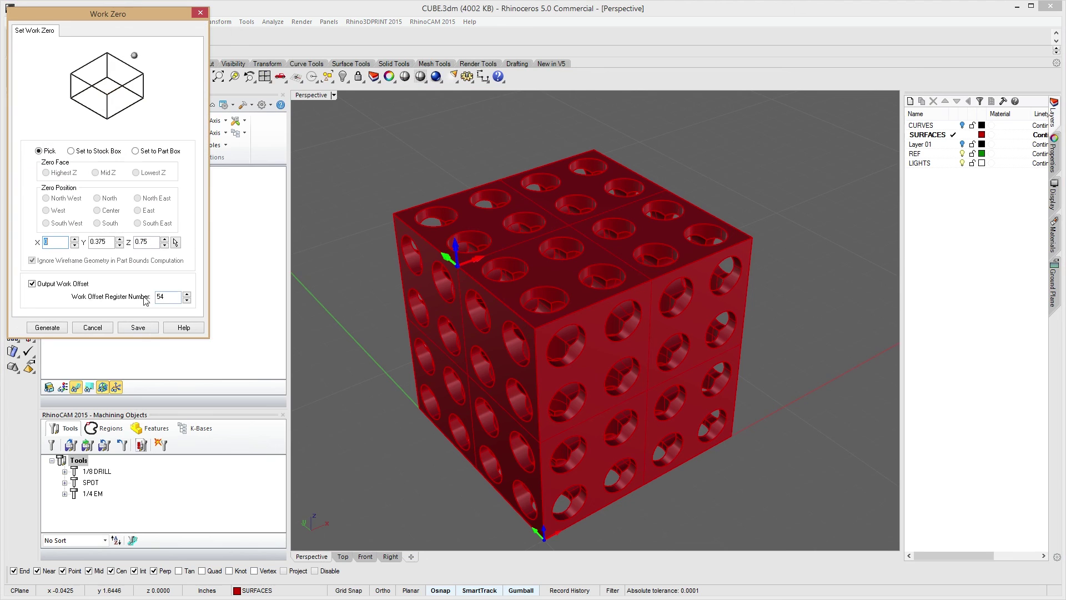
click(99, 331)
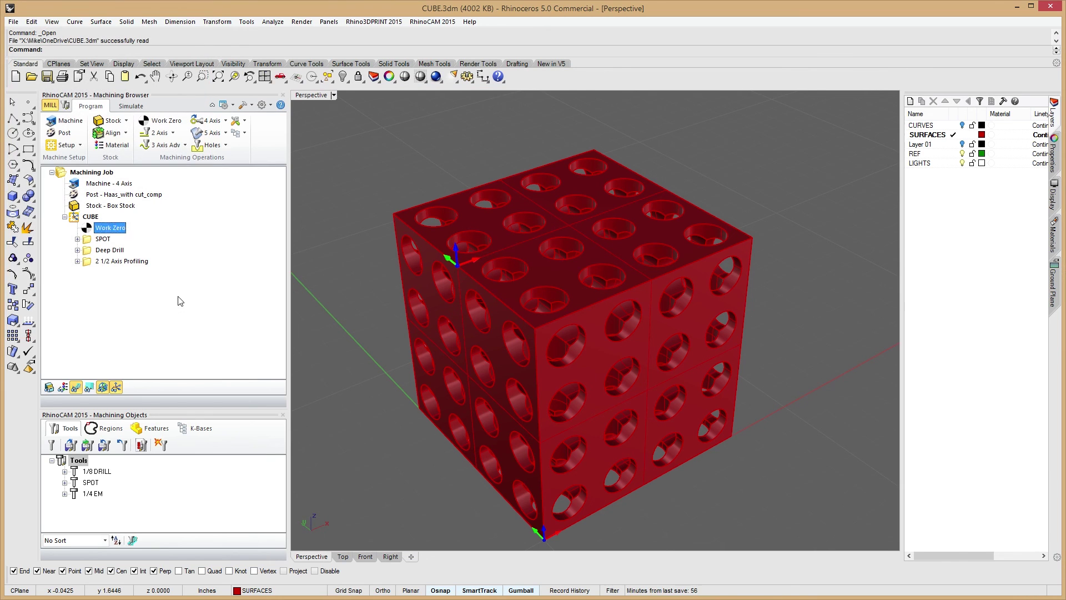